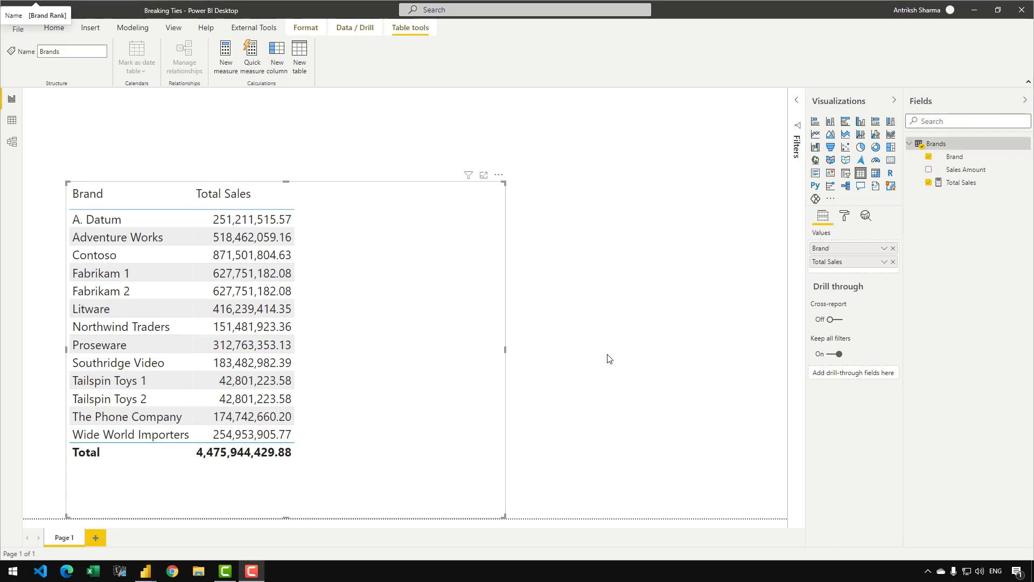
Create a new measure in the Brands table and begin its definition as Brand Rank =.
right_click(964, 169)
left_click(895, 218)
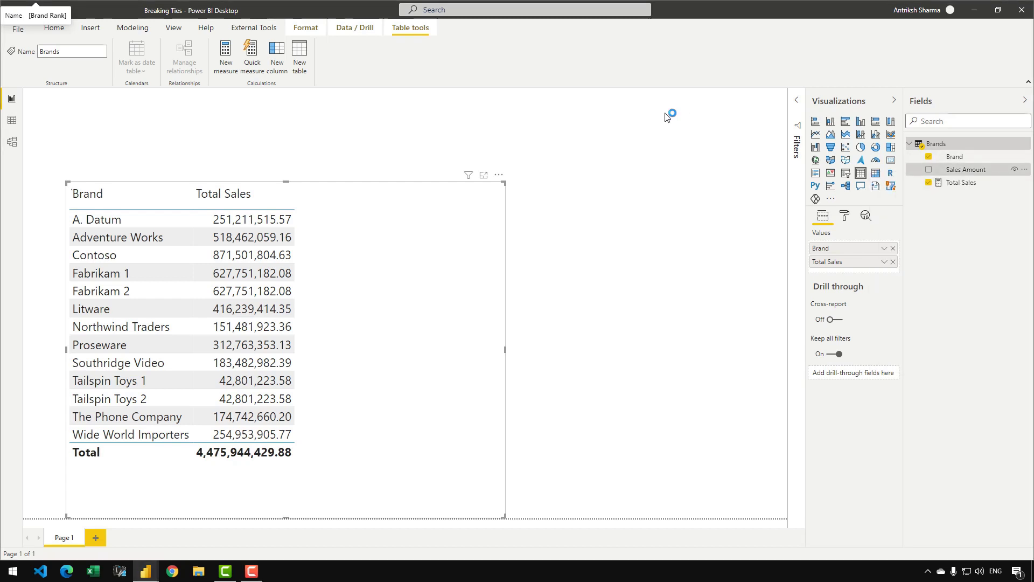
type("Br")
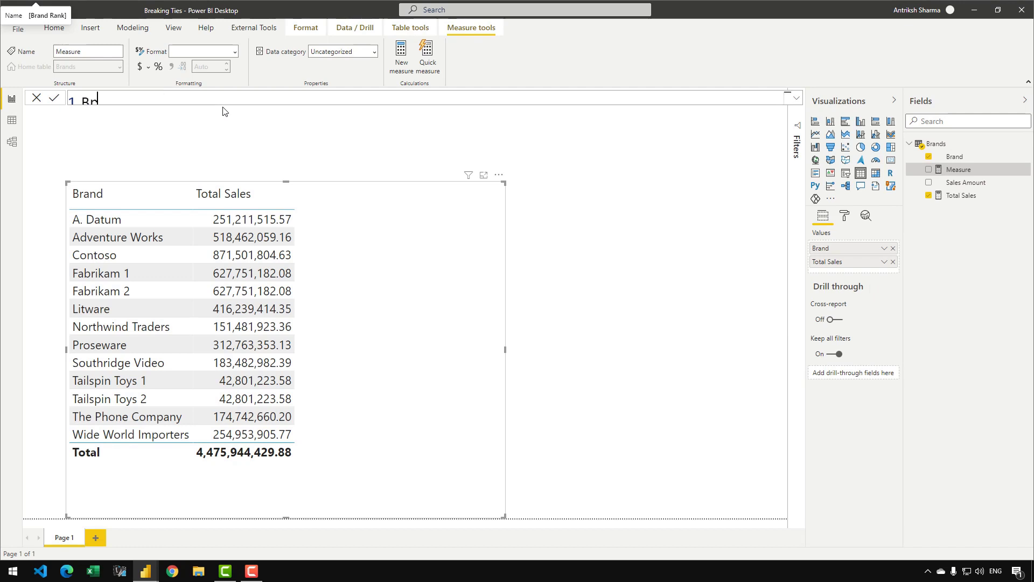
type("and Rank =\\")
left_click(797, 103)
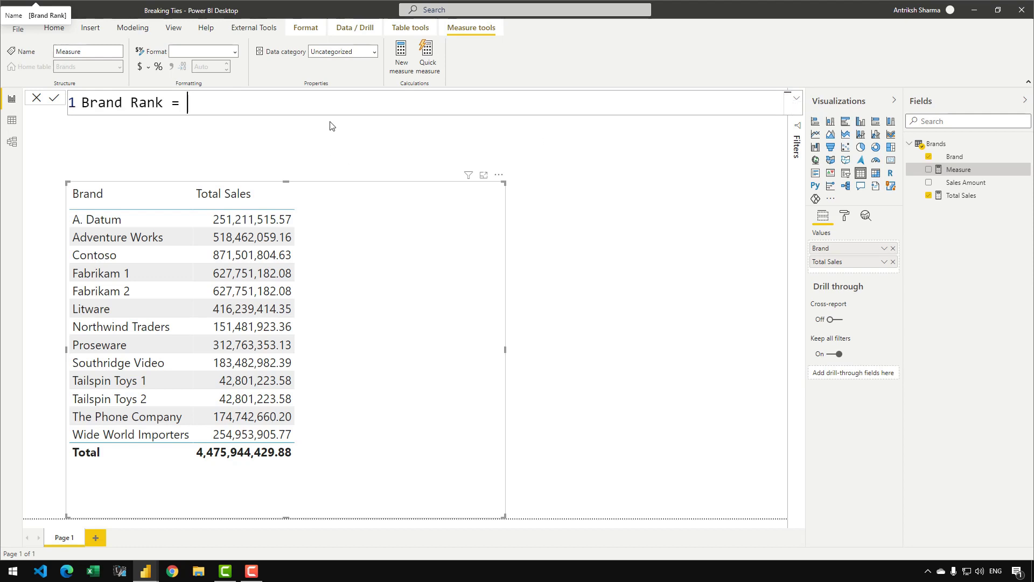
key("shift+Return")
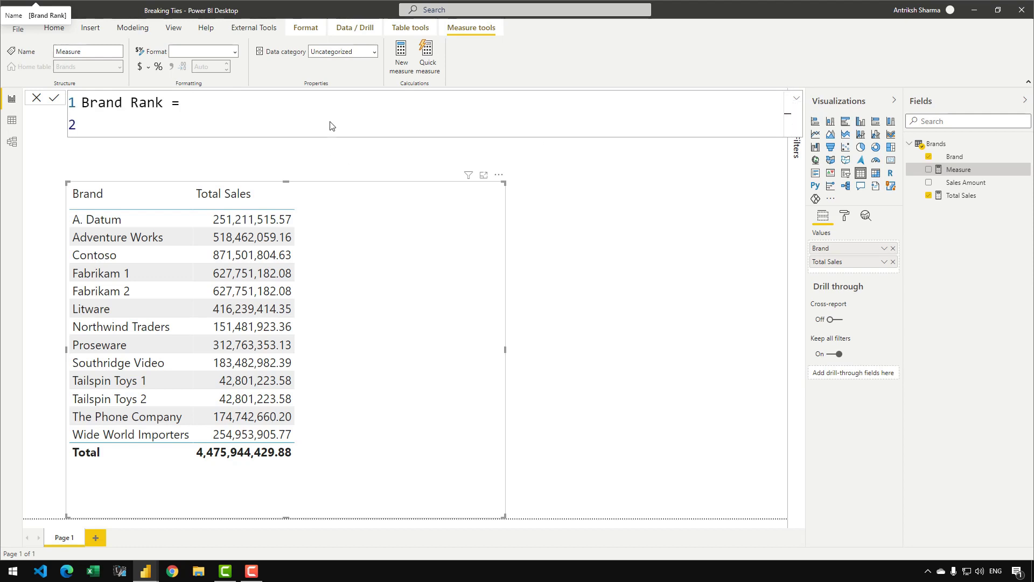
Write the measure's RANKX expression over ALL ( Brands[Brand] ), ranking [Total Sales] in DESC order with the value argument left blank.
type("RANKX (")
key("shift+Return")
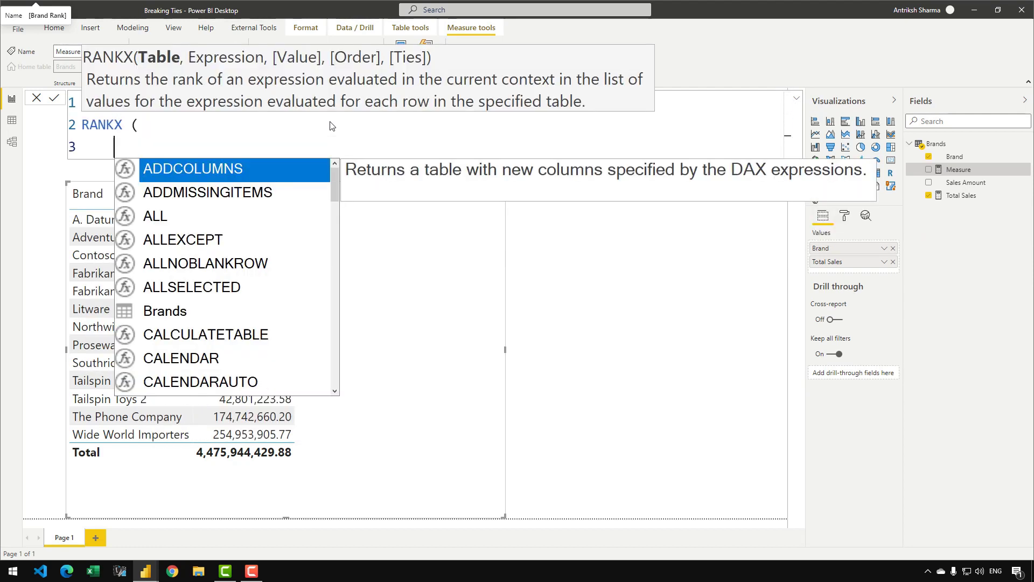
type("ALL ( Brands[")
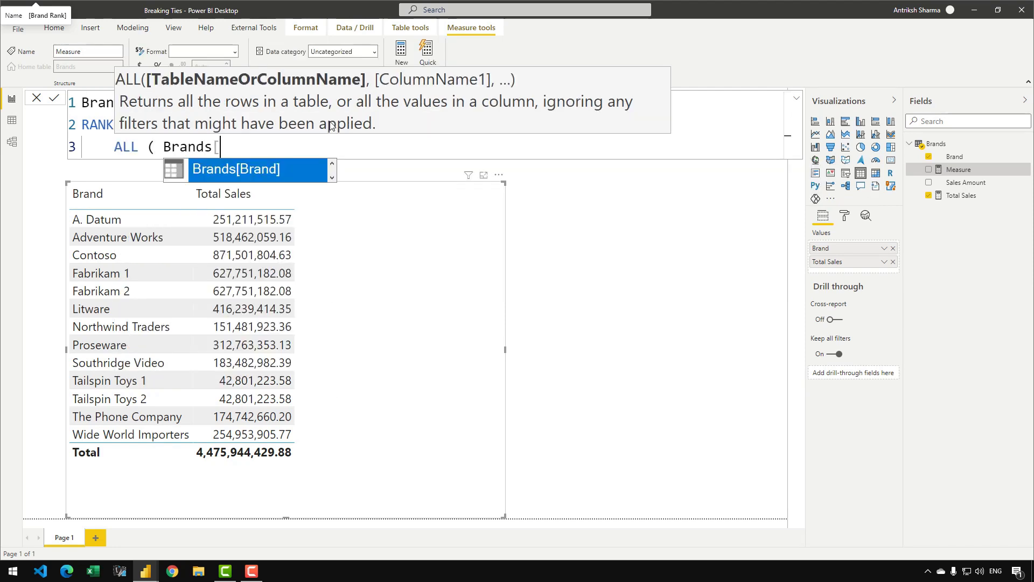
type("Brand] ),")
key("shift+Return")
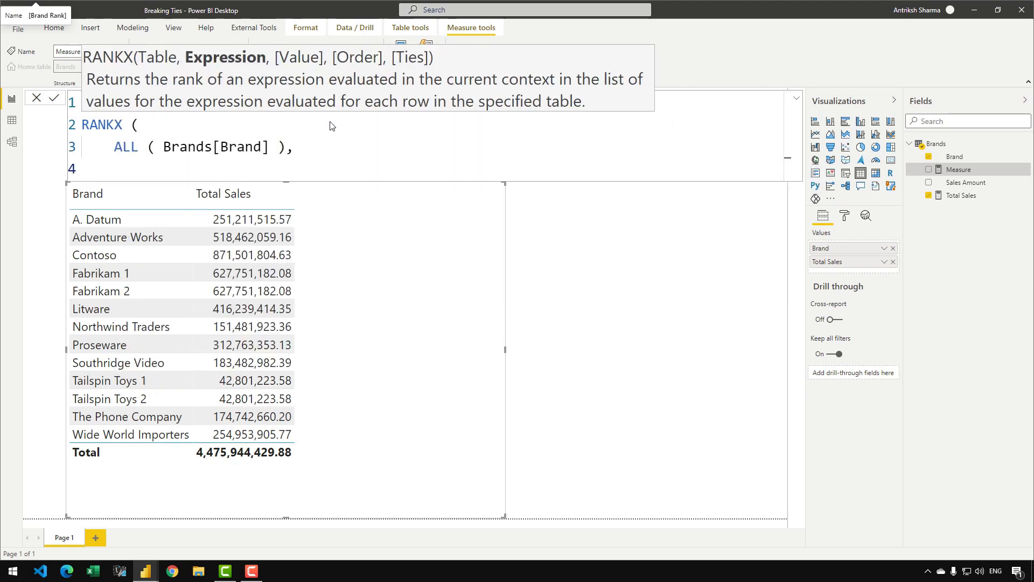
type("[Total Sales]")
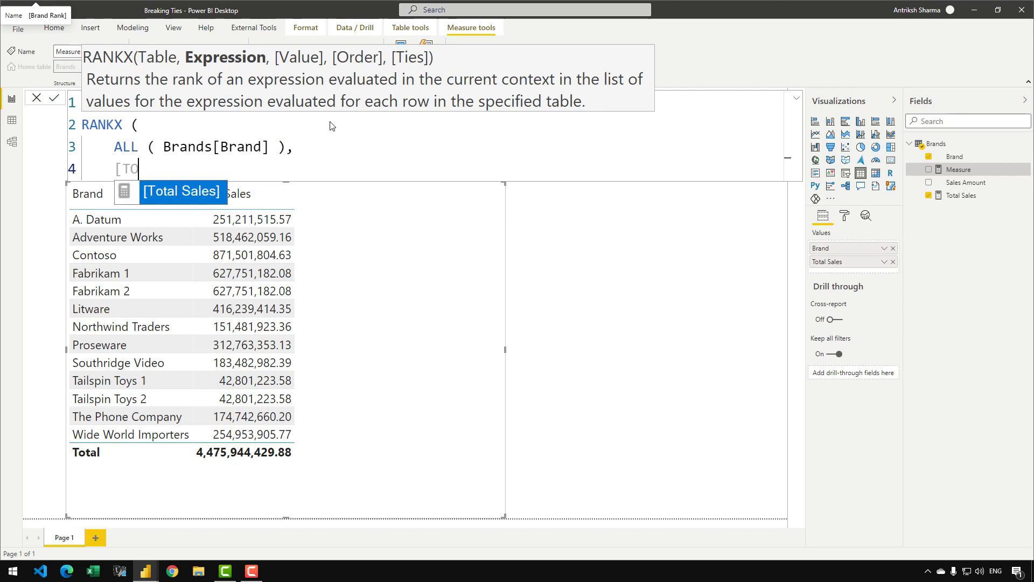
type(",")
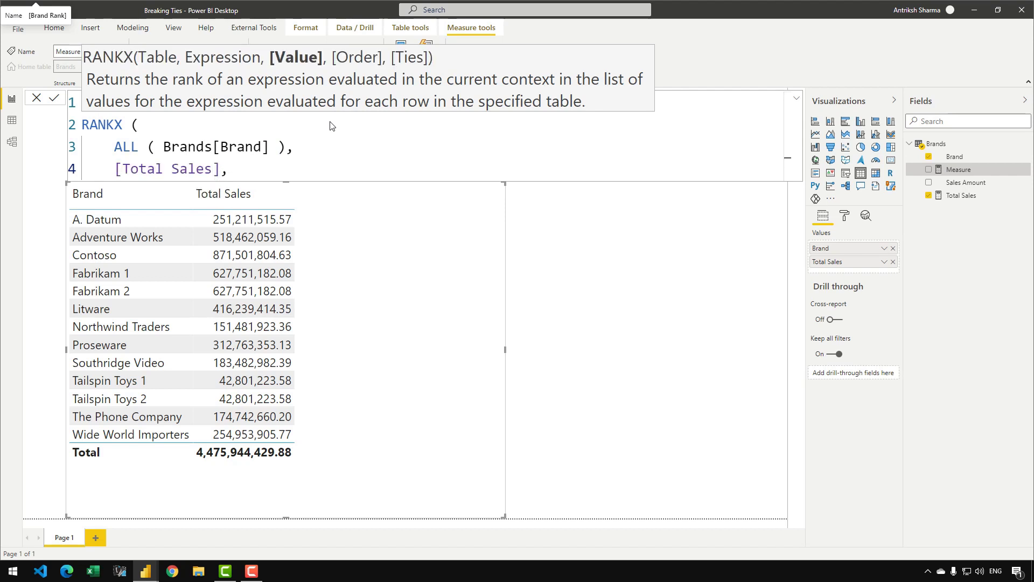
type(",")
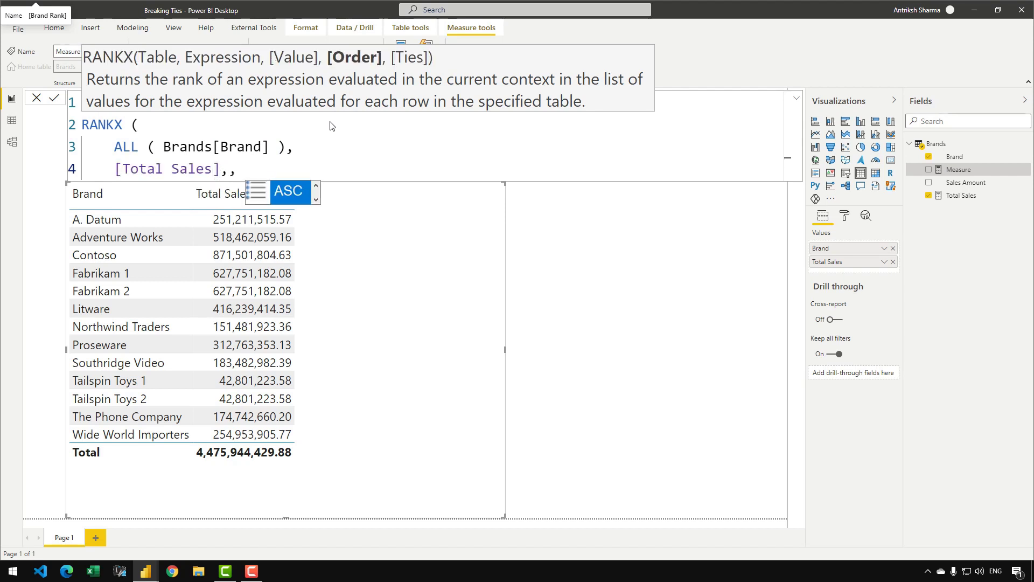
type(" DESC")
key("Return")
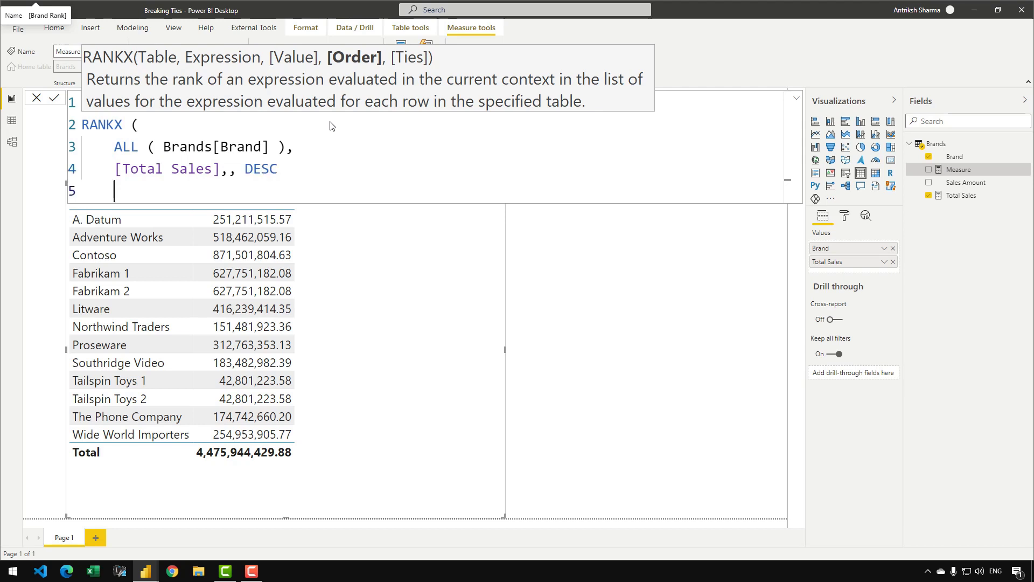
type(")")
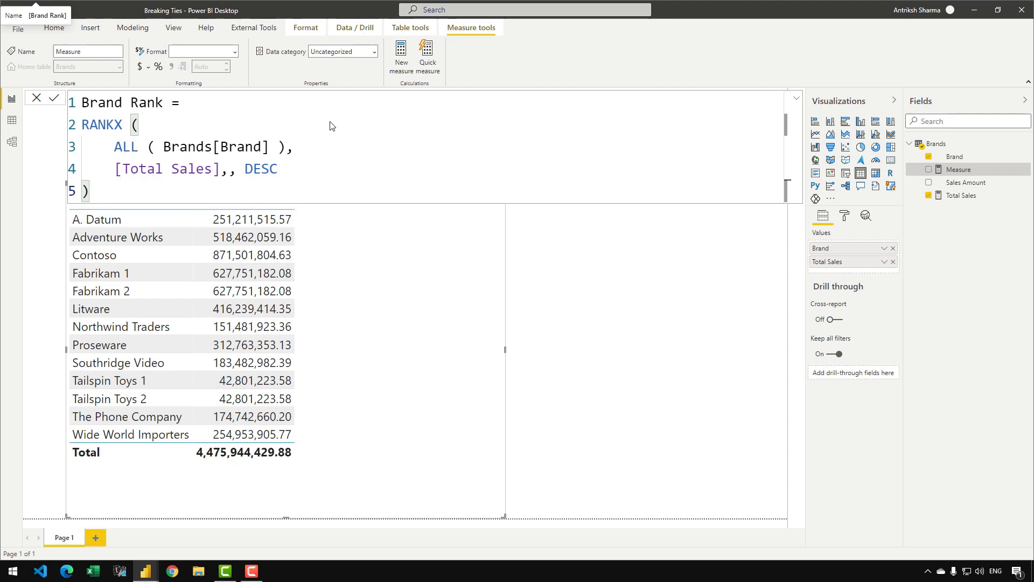
left_click(116, 170)
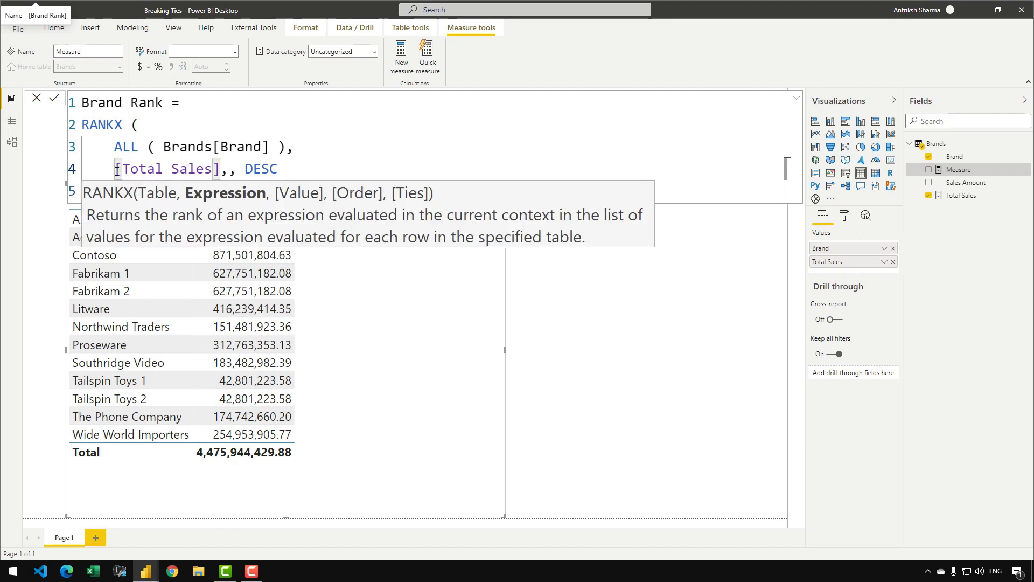
left_click_drag(171, 169, 221, 170)
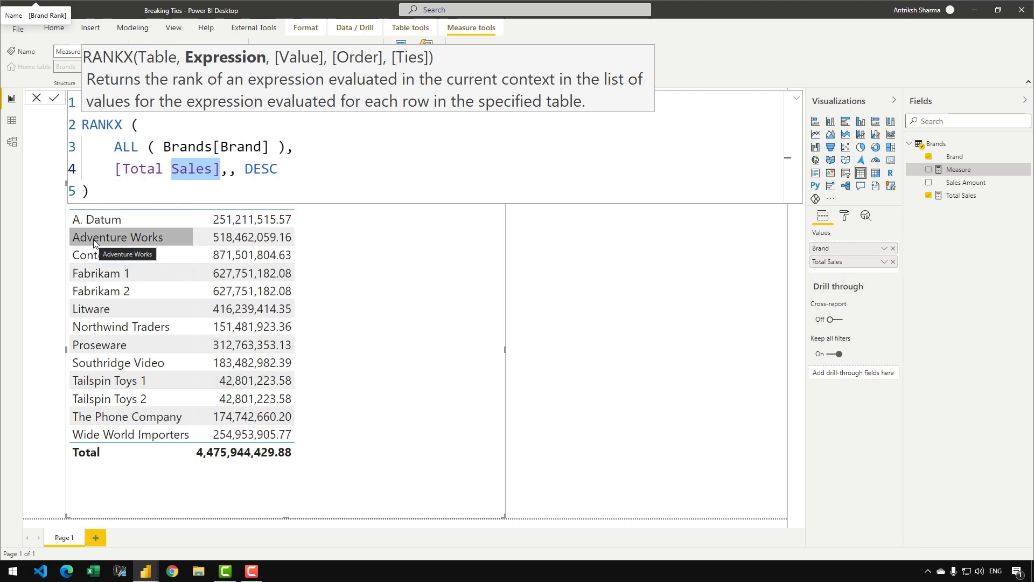
left_click(108, 192)
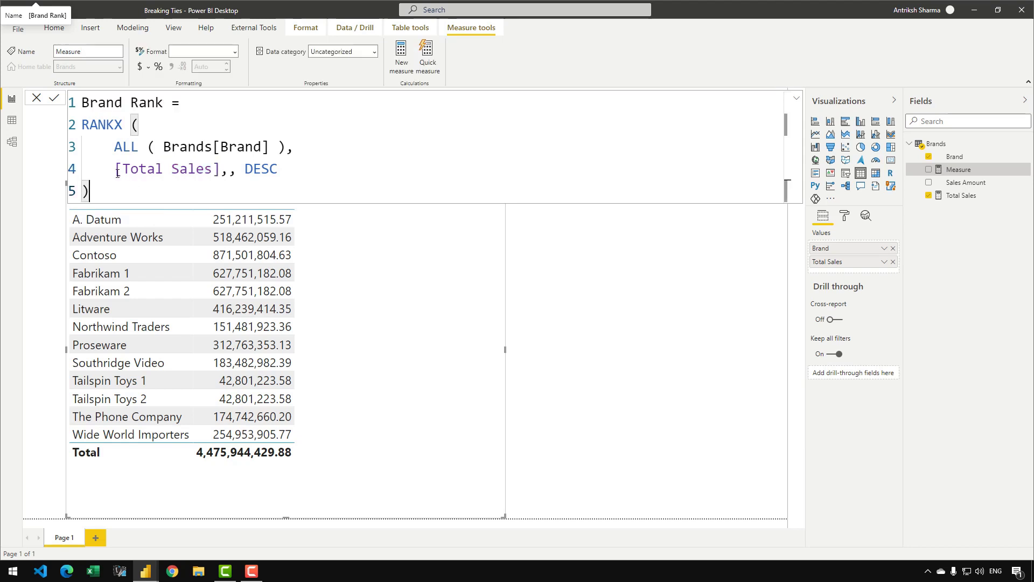
left_click_drag(116, 170, 221, 170)
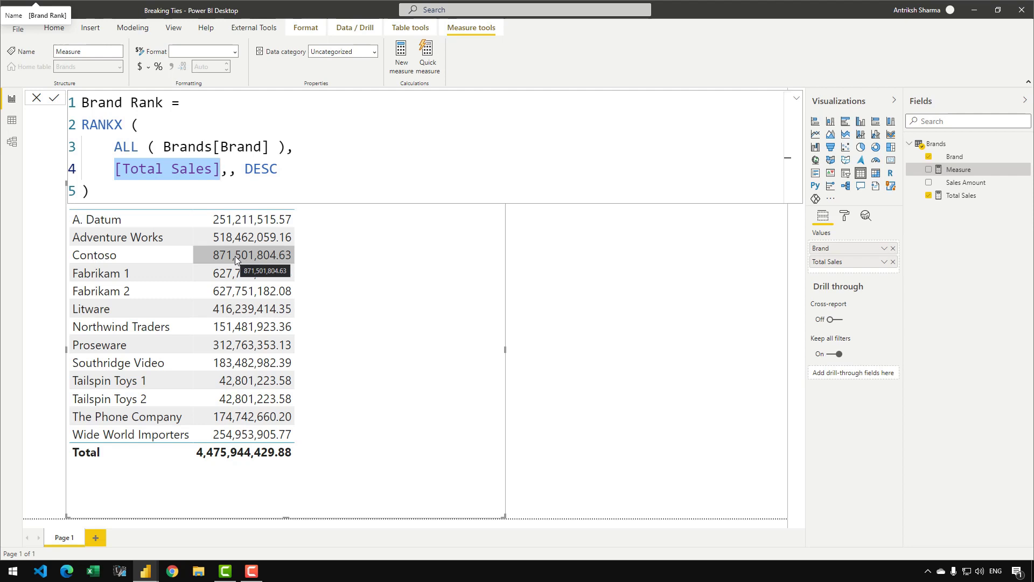
Replace ALL with VALUES around Brands[Brand] in the RANKX table argument.
double_click(117, 146)
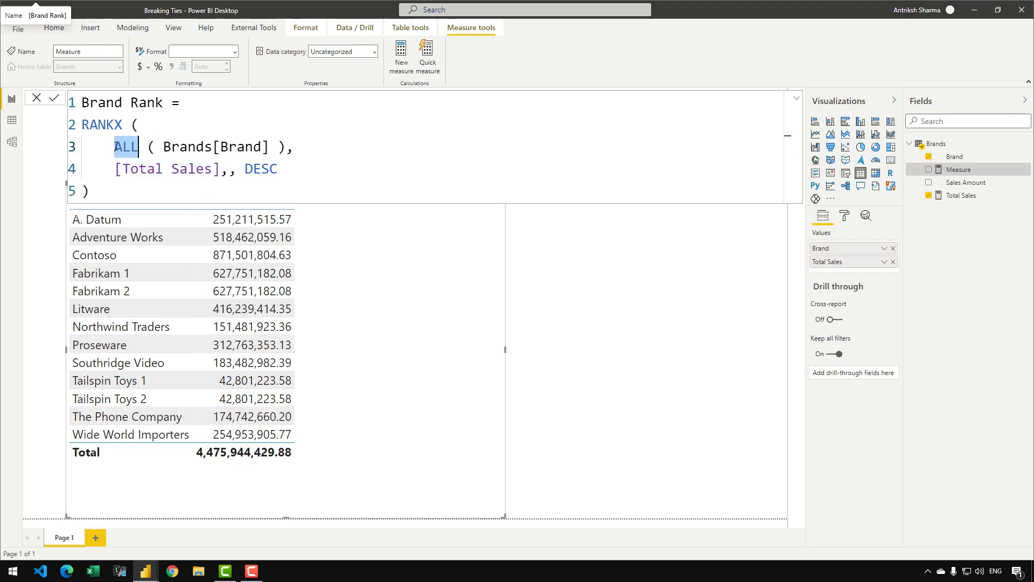
type("VALUES")
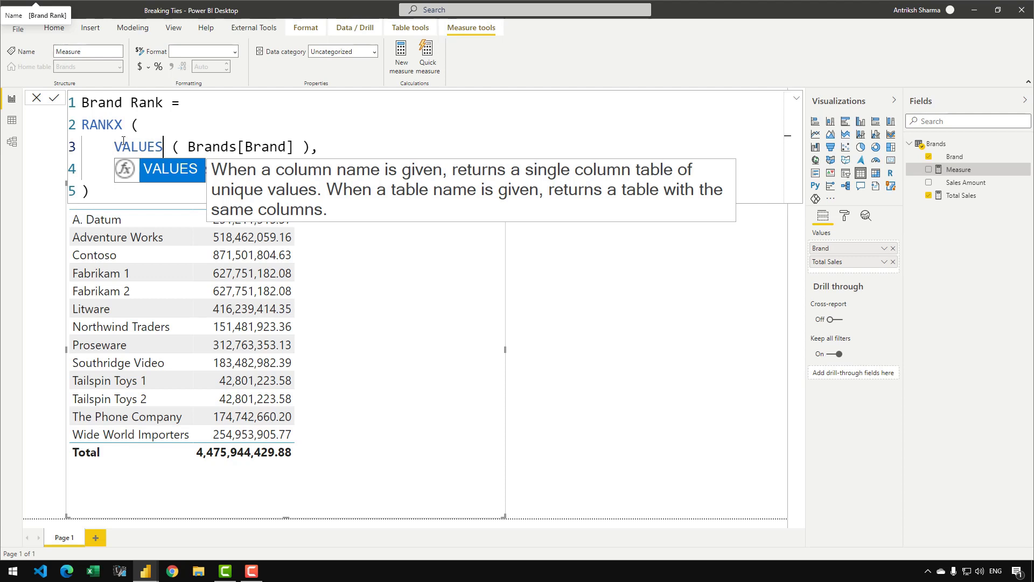
left_click(200, 123)
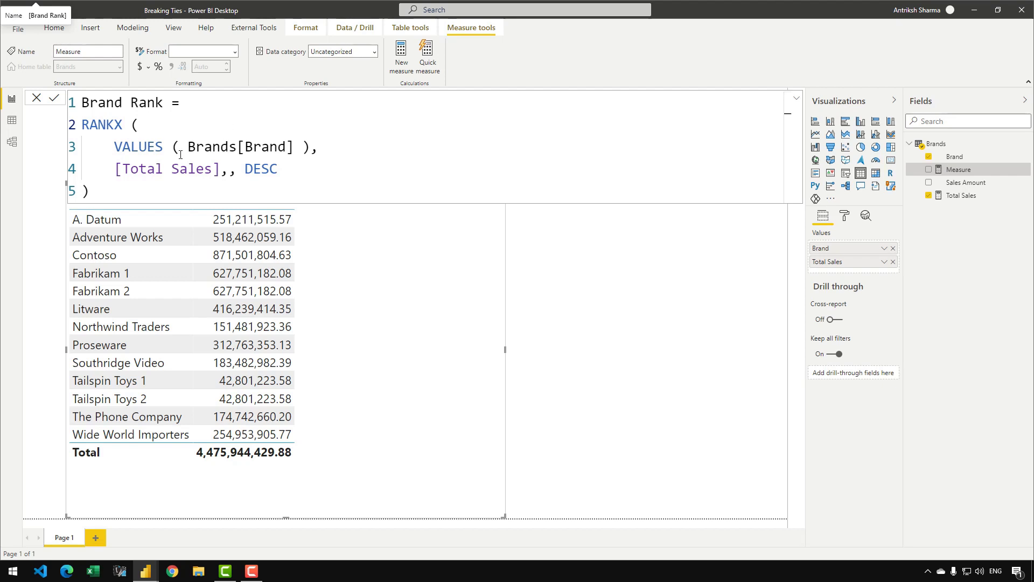
left_click_drag(123, 168, 221, 167)
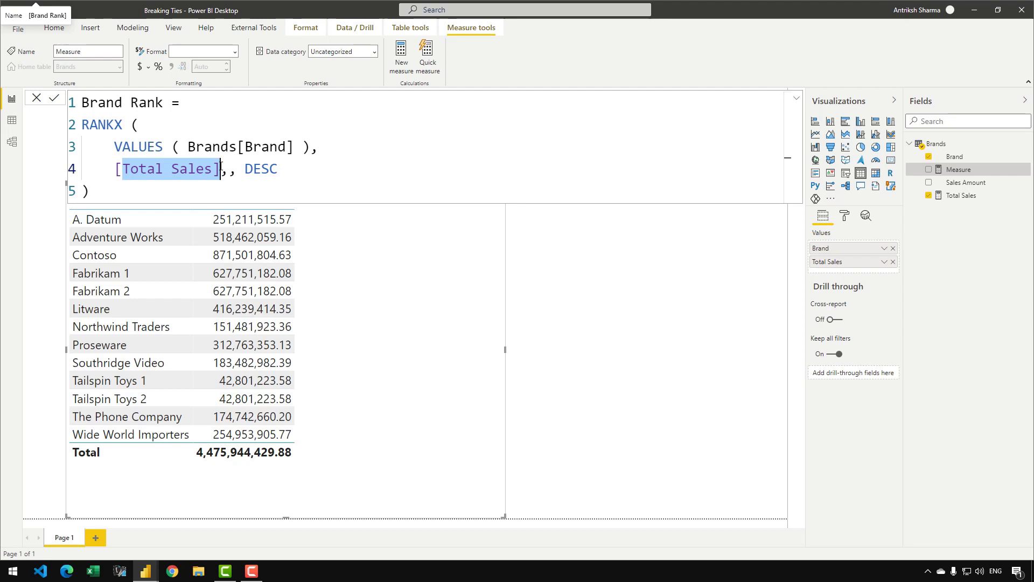
left_click(249, 129)
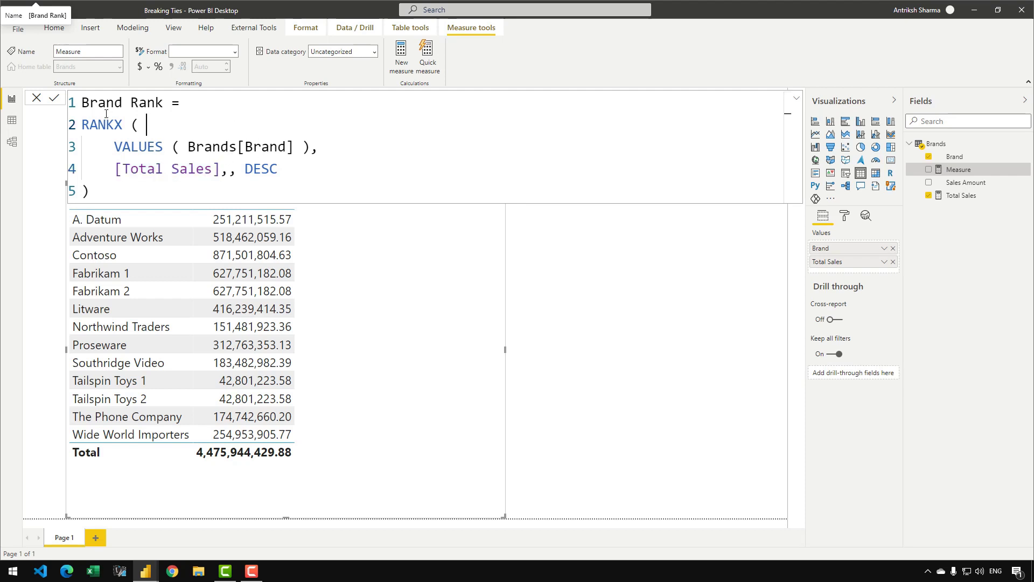
Commit the Brand Rank measure and add it as a column to the brand sales table visual.
left_click(54, 98)
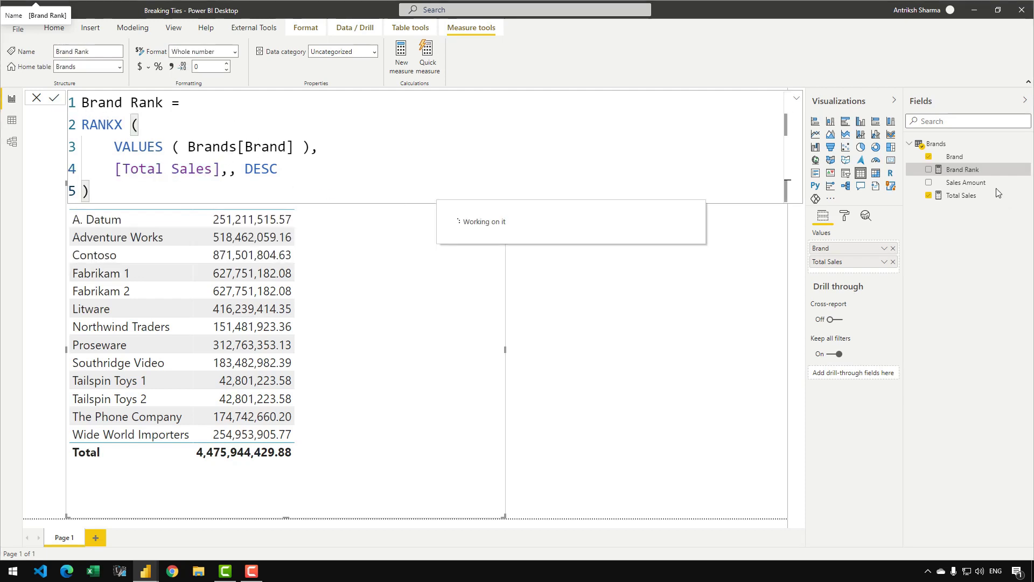
left_click_drag(954, 169, 348, 328)
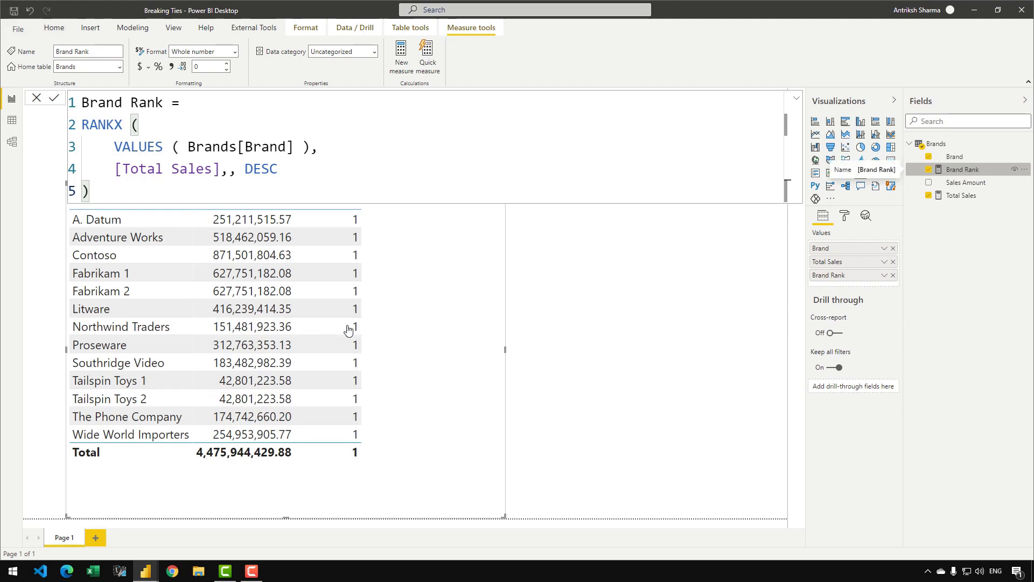
Change VALUES to ALL in the Brand Rank formula's table argument and commit the measure.
double_click(138, 150)
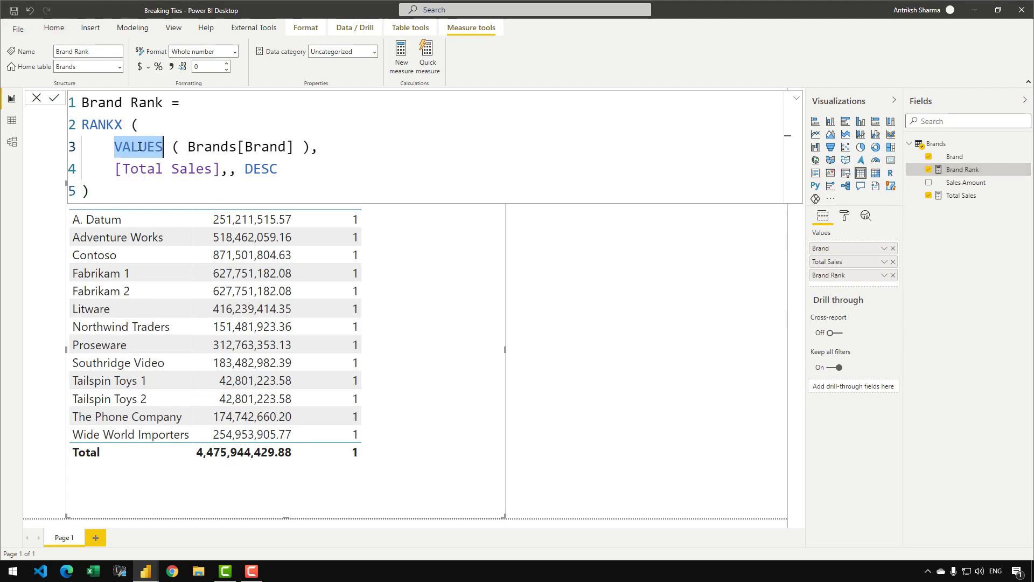
type("ALL")
left_click(187, 122)
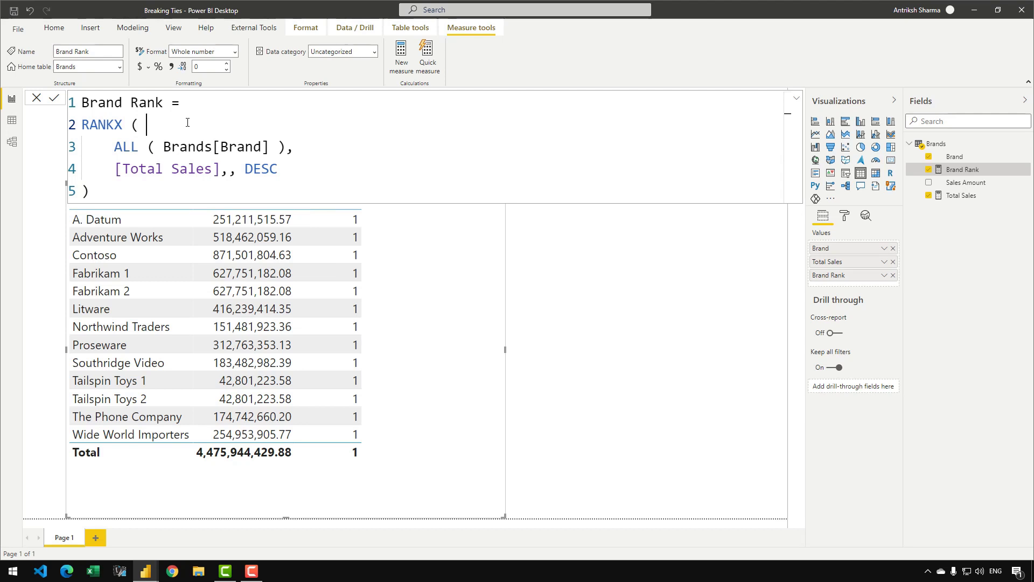
left_click(53, 99)
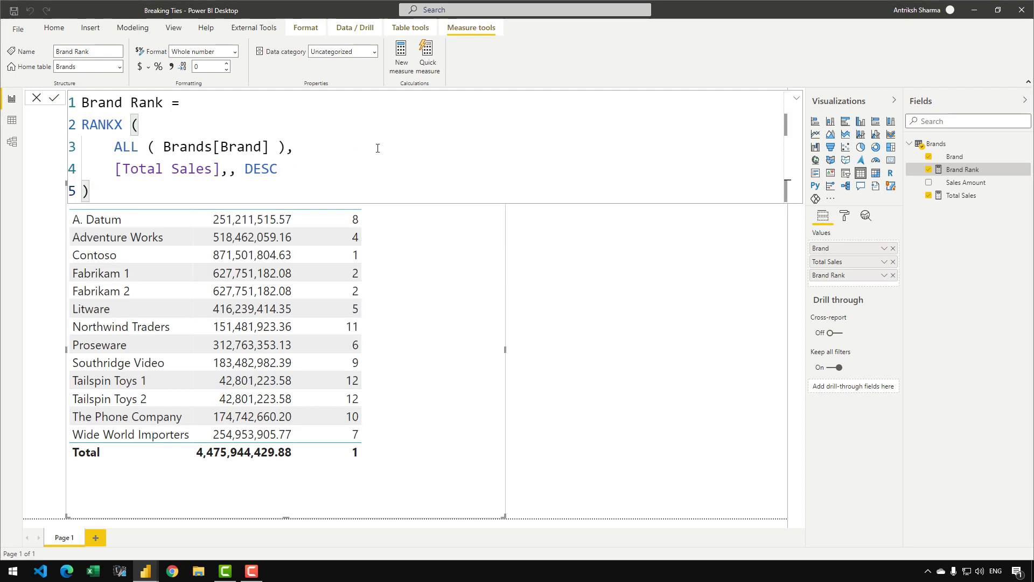
Collapse the formula editor and sort the table visual by Brand Rank in descending order.
left_click(796, 98)
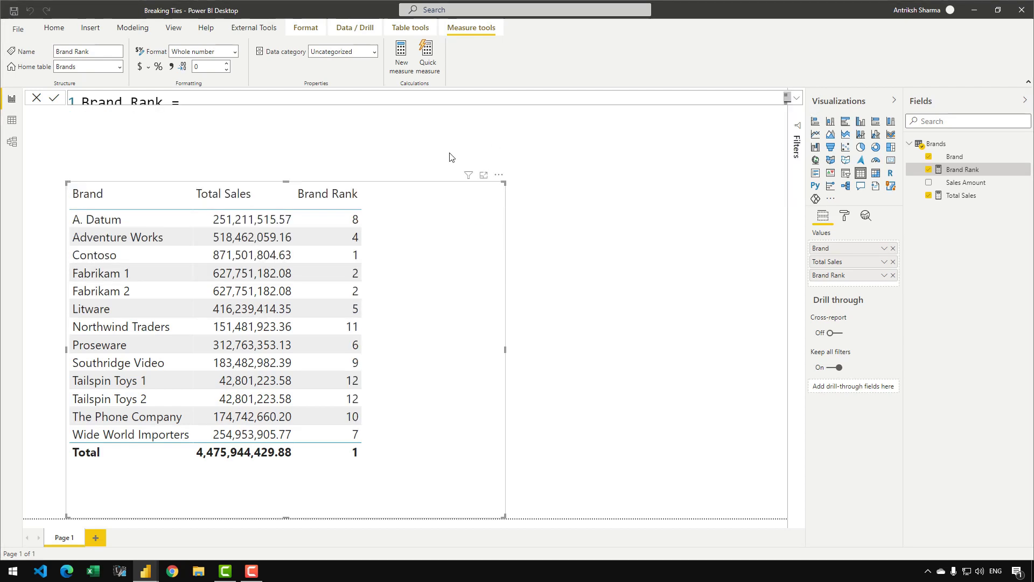
left_click(350, 196)
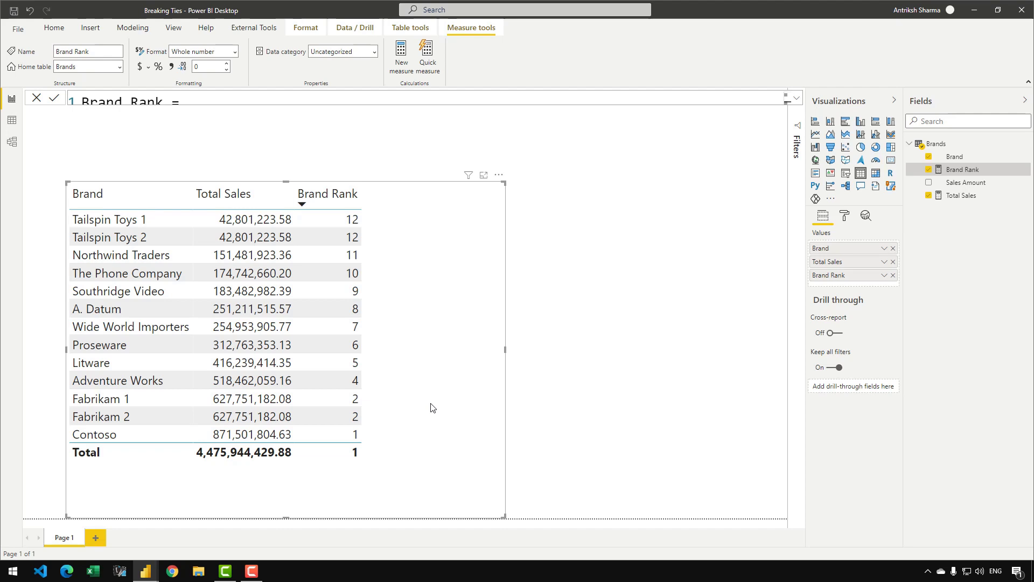
Open an IF ( before RANKX in the Brand Rank formula, with ISINSCOPE ( Brands[Brand] ) as its logical test.
left_click(797, 98)
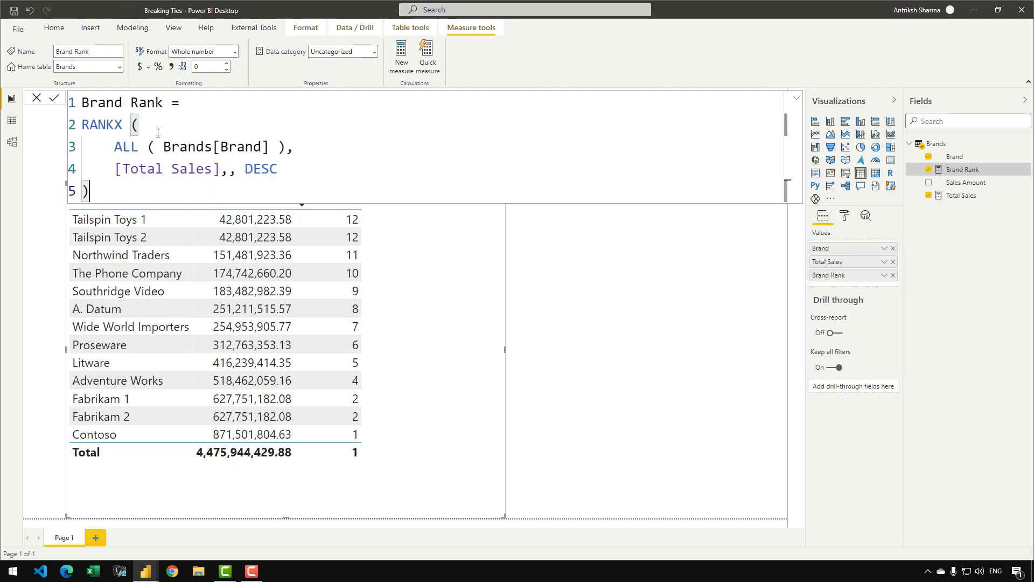
left_click(84, 125)
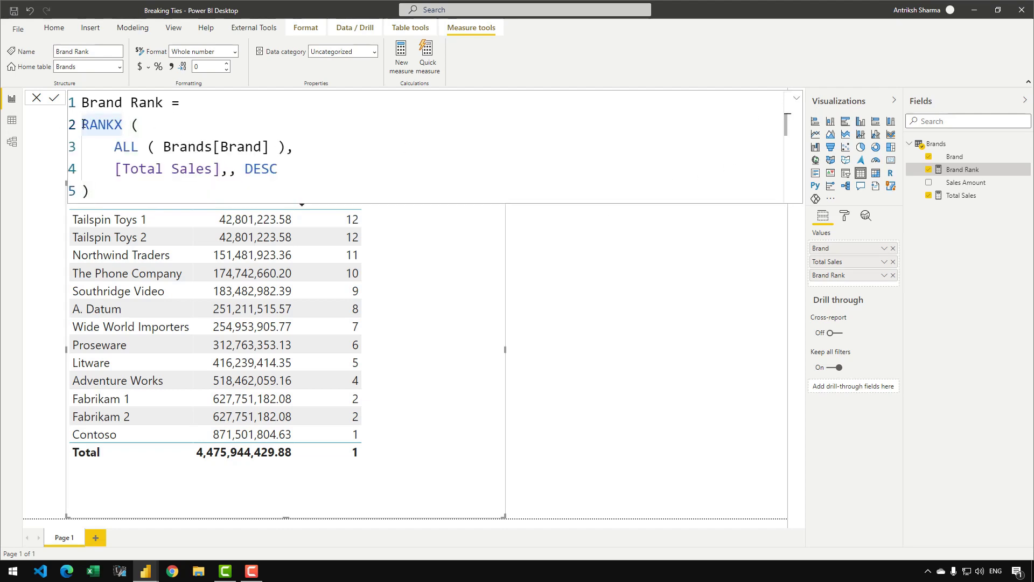
type("IF (")
key("shift+Return")
key("shift+Return")
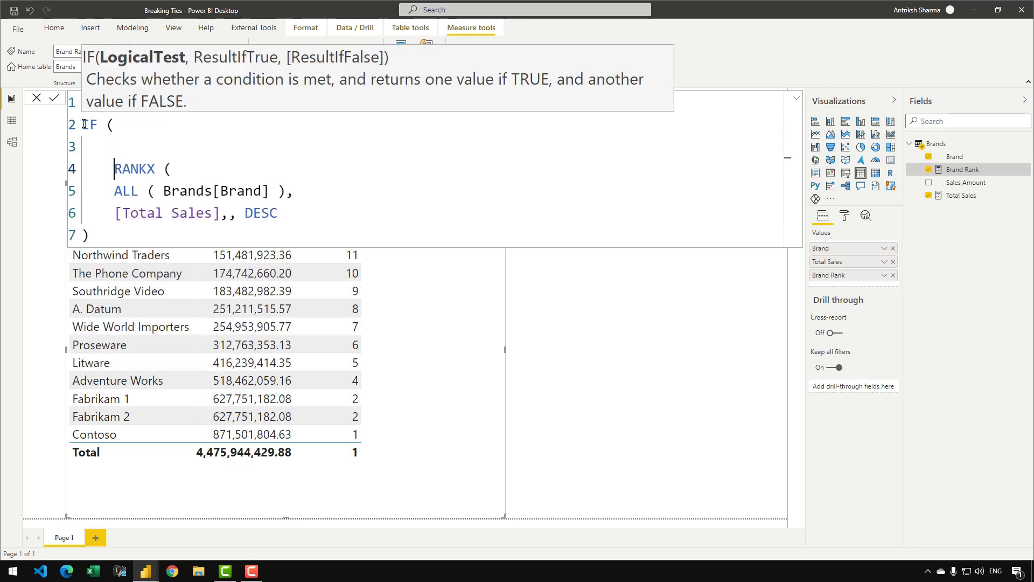
key("Up")
type("ISINSCOPE ( ")
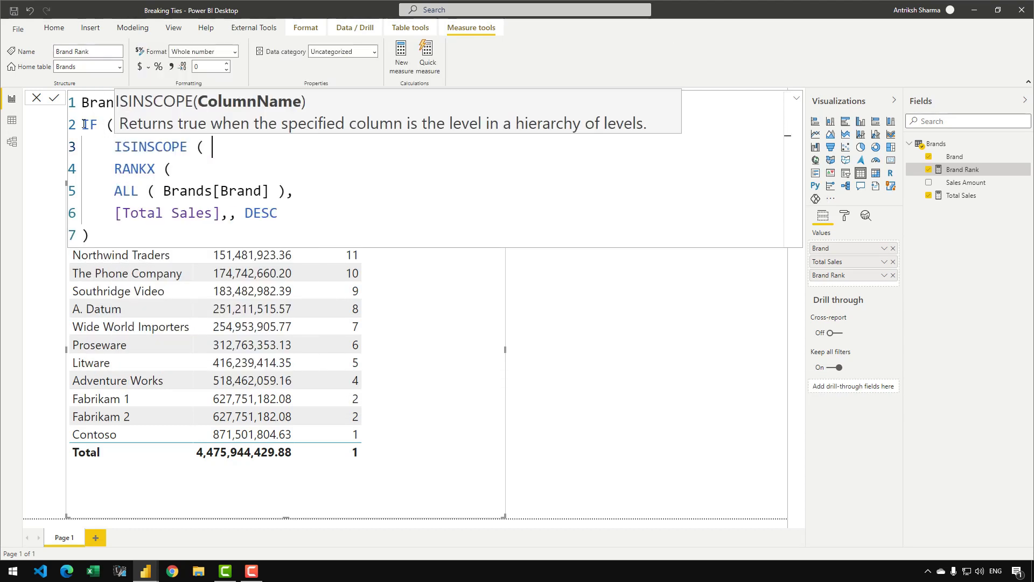
type("Brands[Brand] ),")
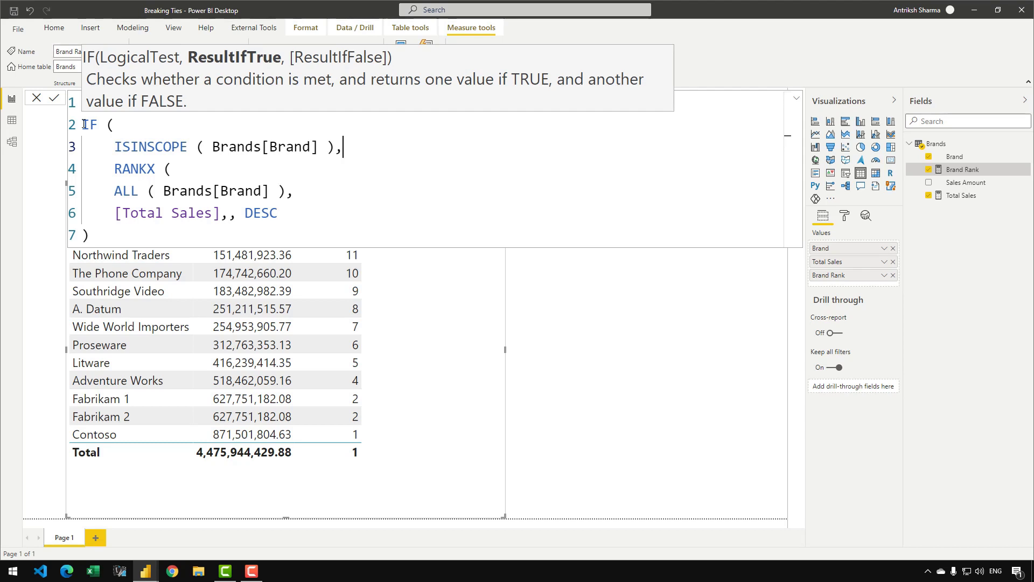
Indent the RANKX arguments and closing parenthesis one level, keeping RANKX aligned with ISINSCOPE inside the IF.
left_click(130, 169)
key("shift+ctrl+End")
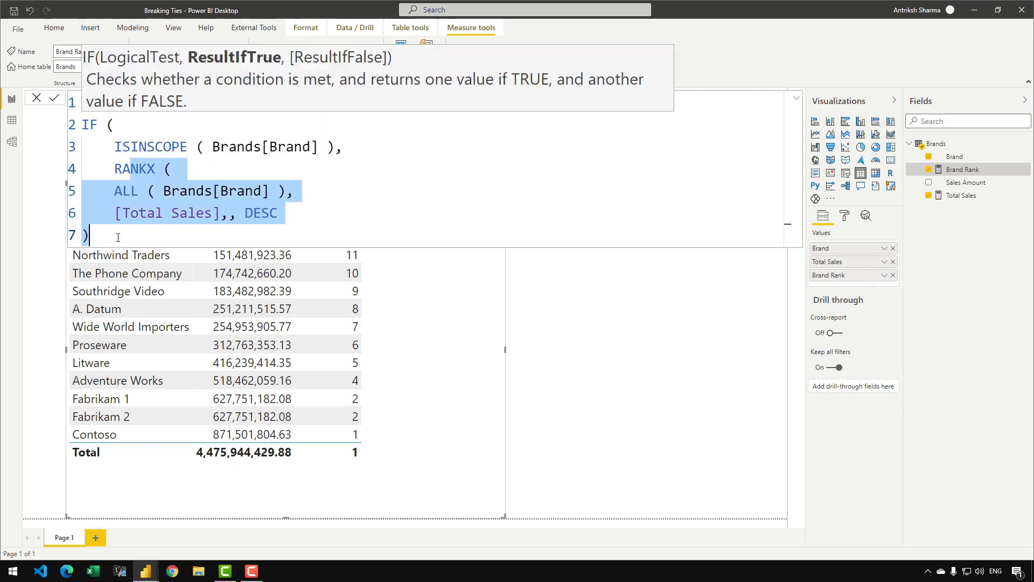
key("Tab")
left_click(155, 177)
key("shift+Tab")
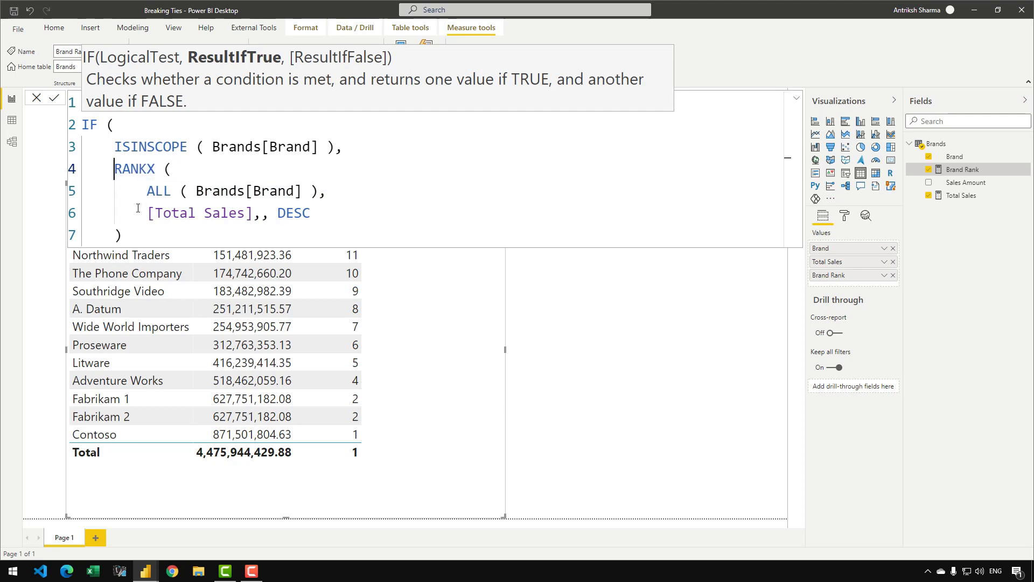
Close the IF function on its own line in the Brand Rank formula and commit the measure.
left_click(143, 228)
key("shift+Return")
type(")")
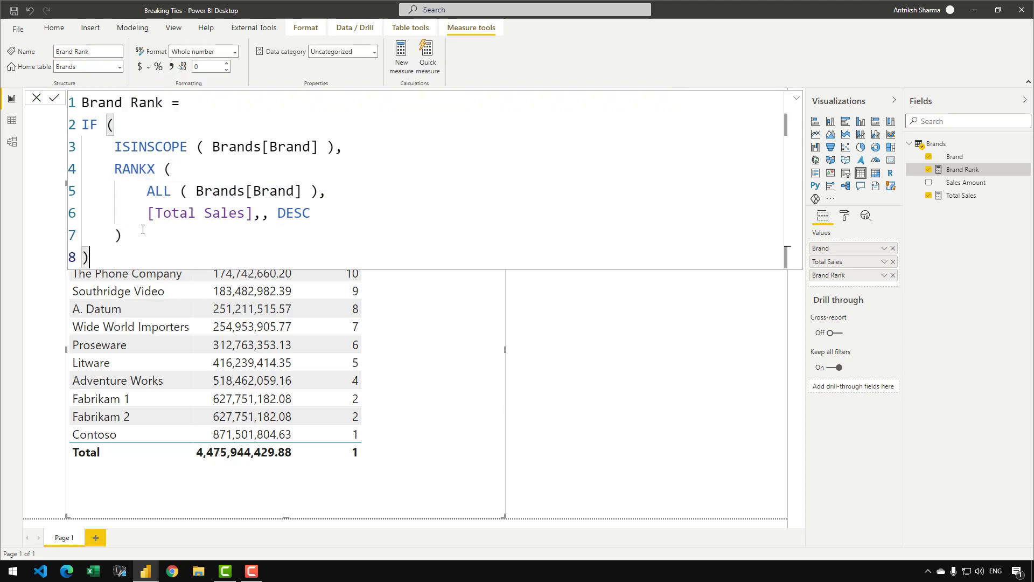
key("Return")
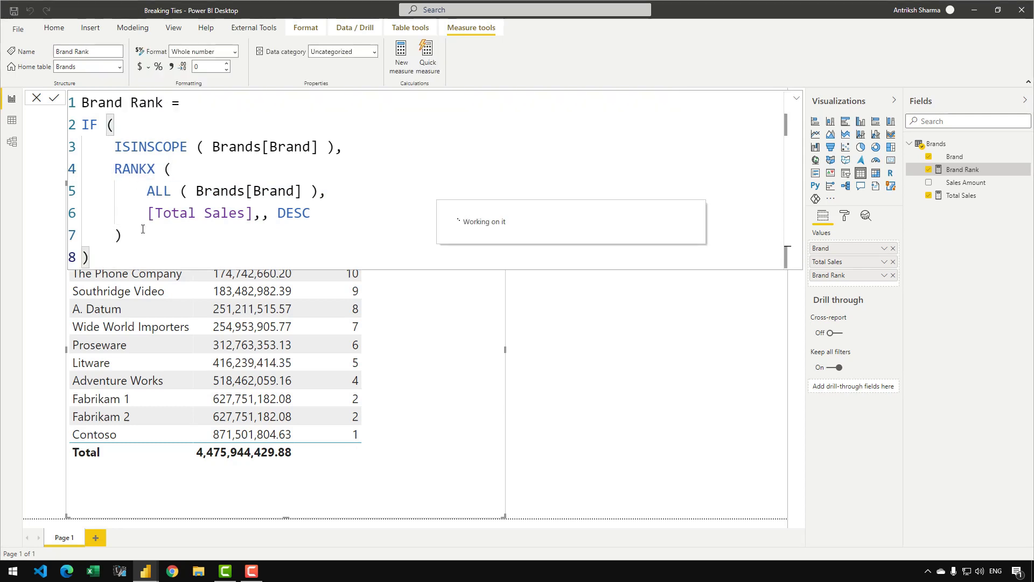
left_click(571, 223)
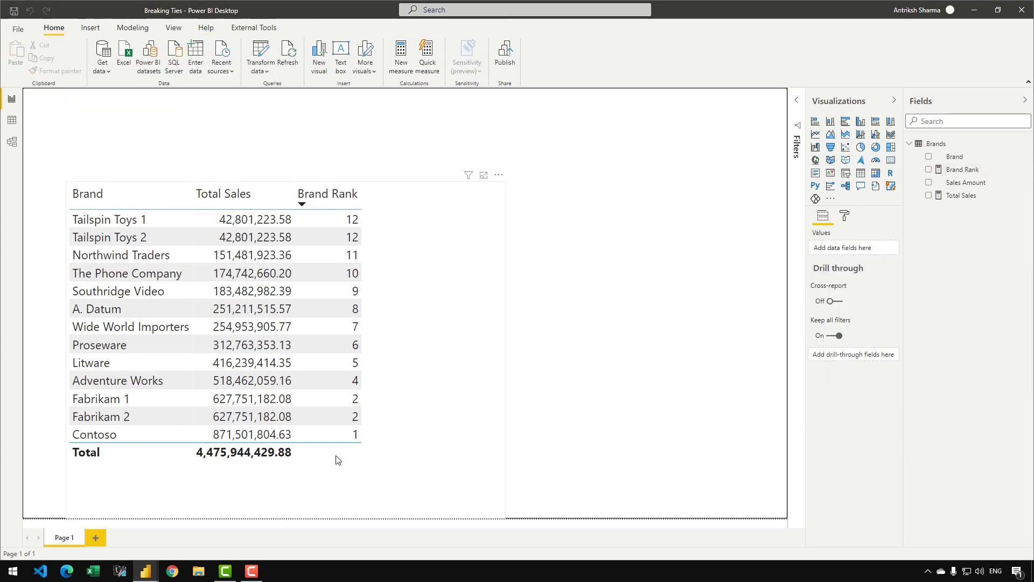
Create a new measure in the Brands table named Alphabetical Rank, with its expression starting on a new line.
right_click(976, 195)
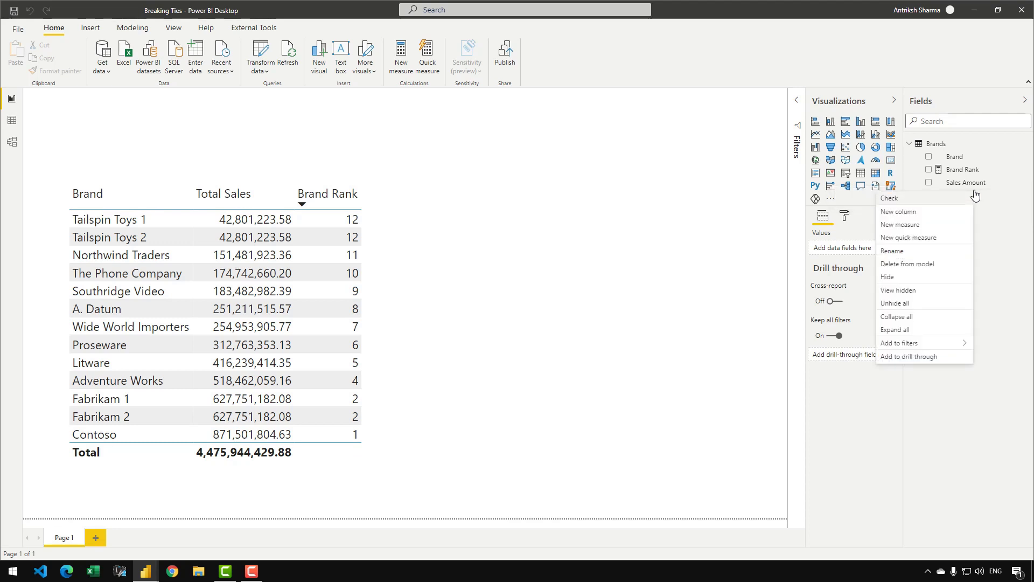
left_click(916, 225)
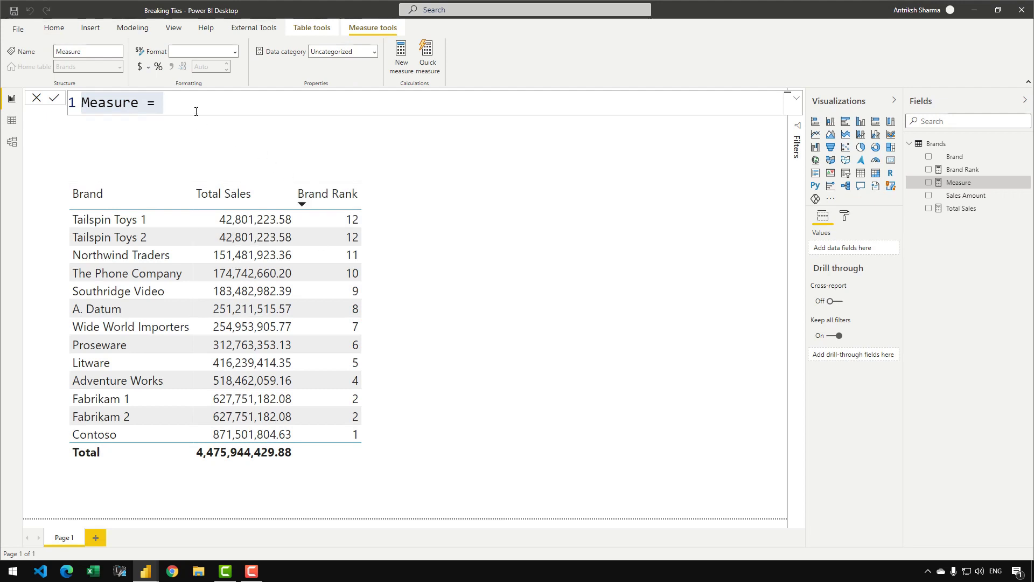
type("Alp")
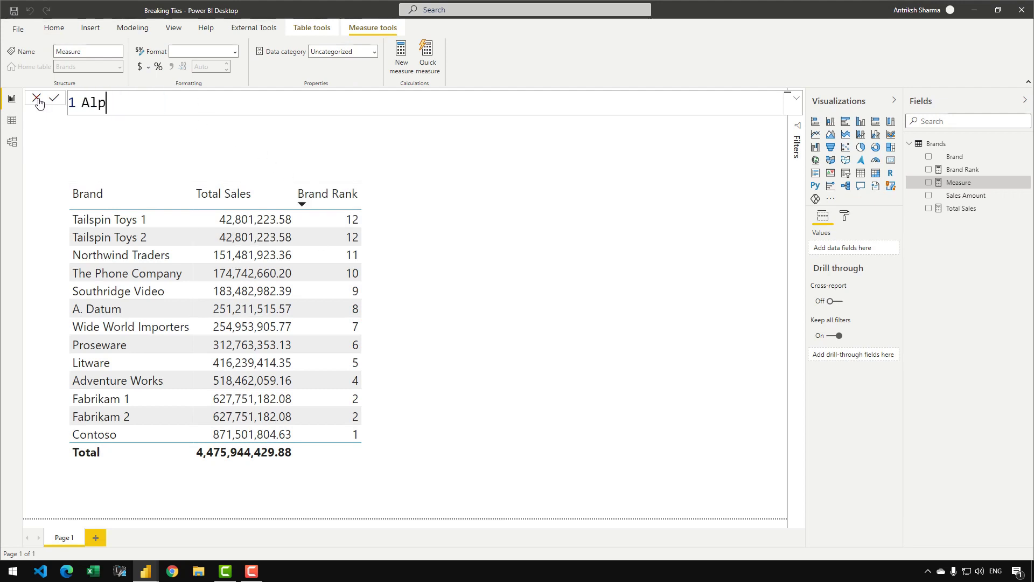
type("habetical Rank =")
key("shift+Return")
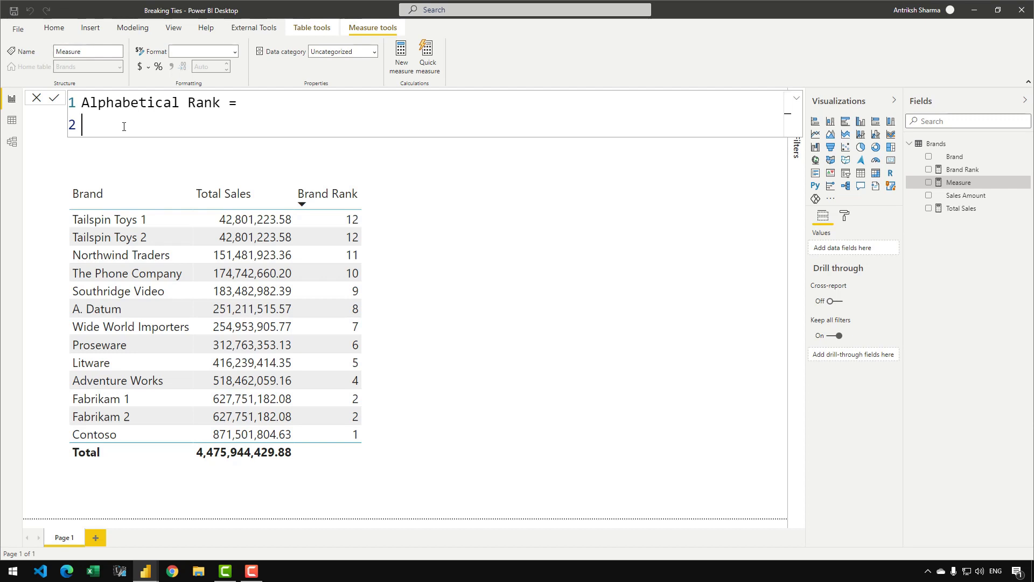
Define the variable CurrentBrand as SELECTEDVALUE ( Brands[Brand] ) in the Alphabetical Rank formula.
type("VAR")
type("Current")
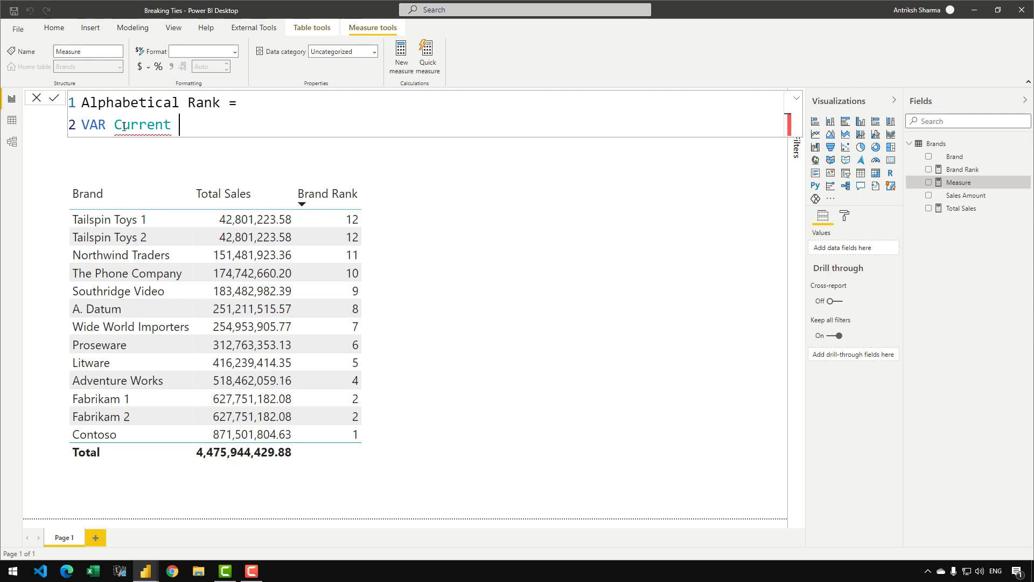
type("Brand = SELECTE")
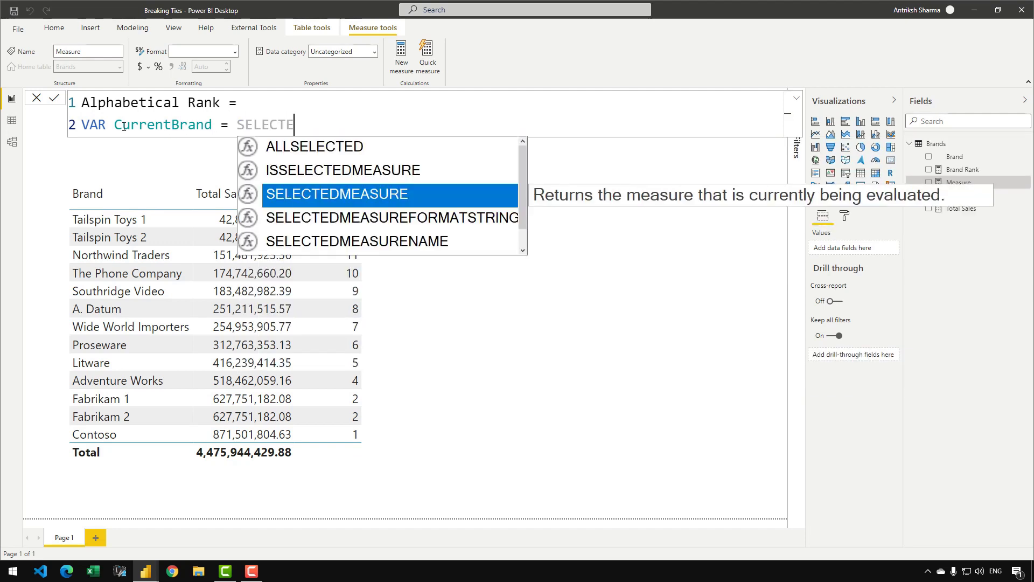
type("DVLA")
key("BackSpace")
key("BackSpace")
type("A")
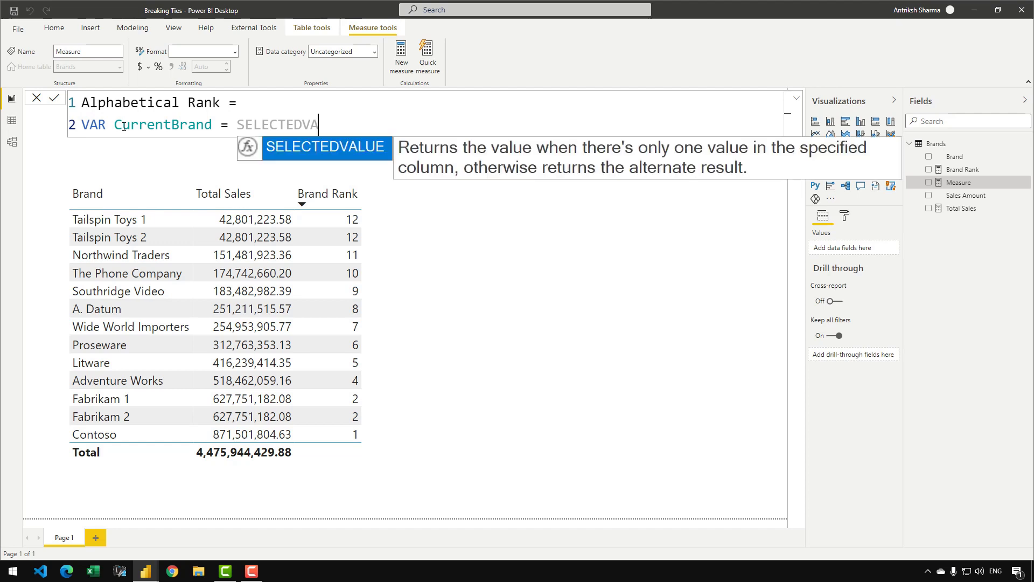
type("LUE ( Brands")
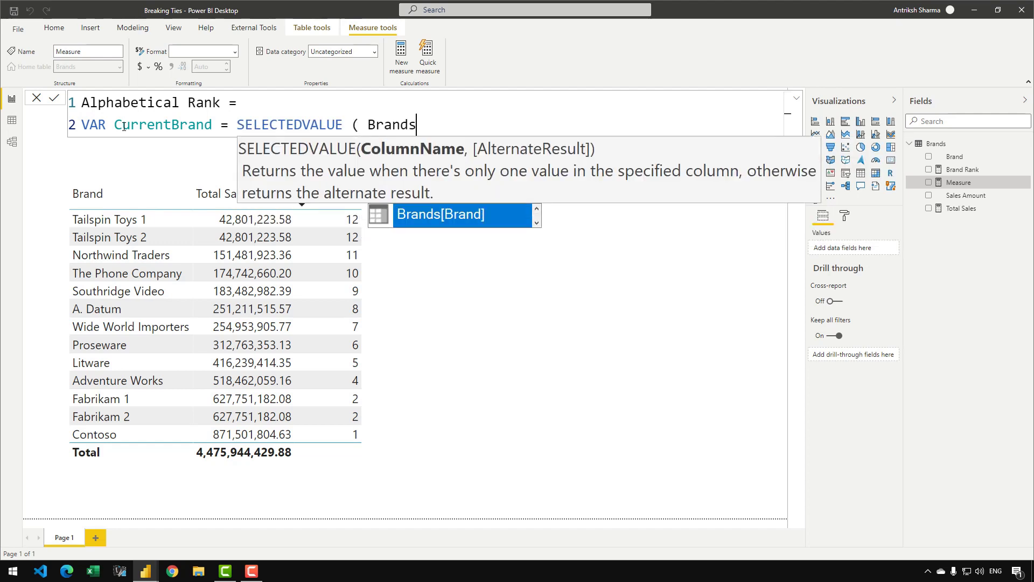
key("Tab")
type(")")
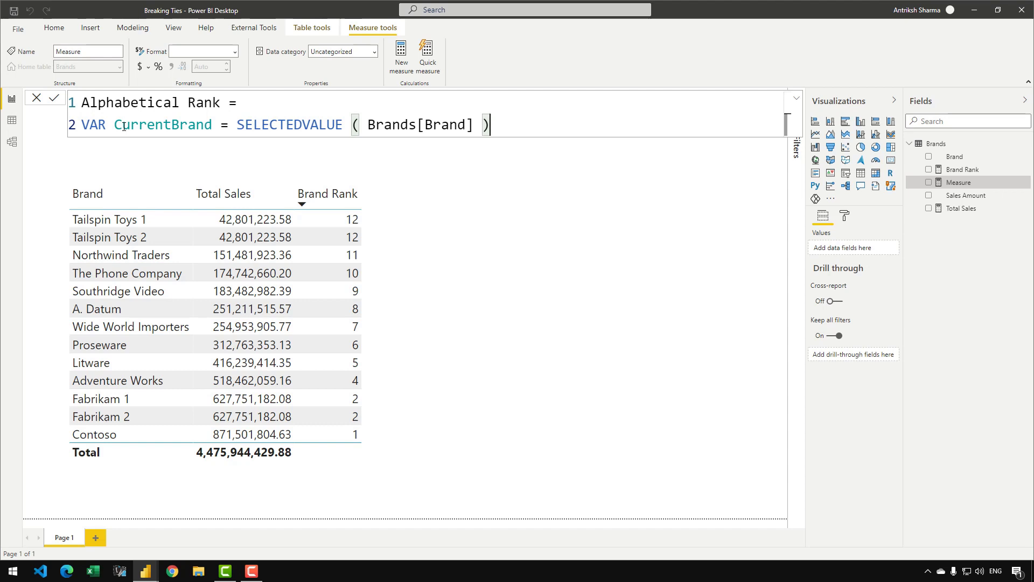
key("shift+Return")
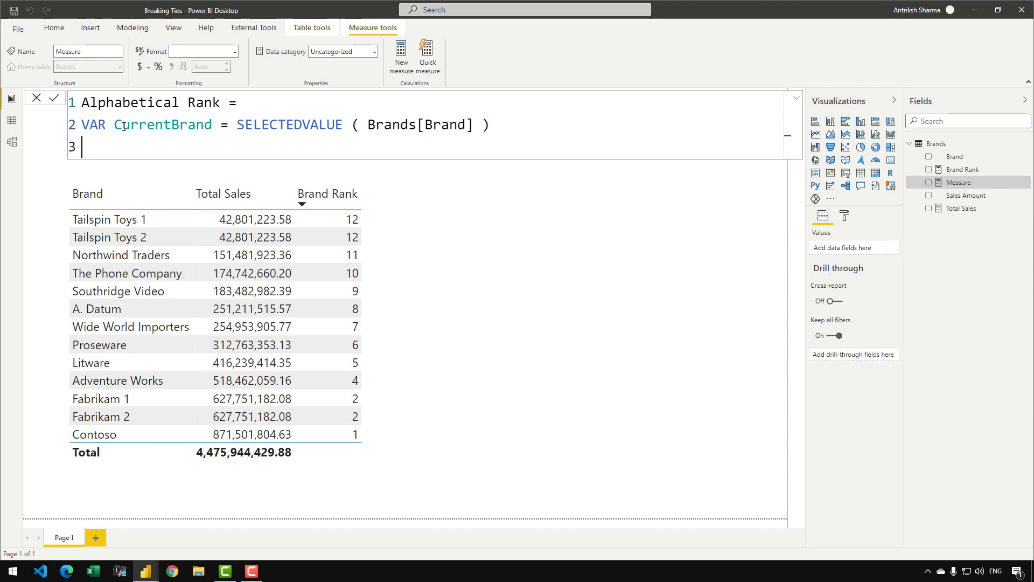
Add a Result variable that opens COUNTROWS ( with a nested FILTER (, each indented on its own line.
type("VAR Result =")
key("shift+Return")
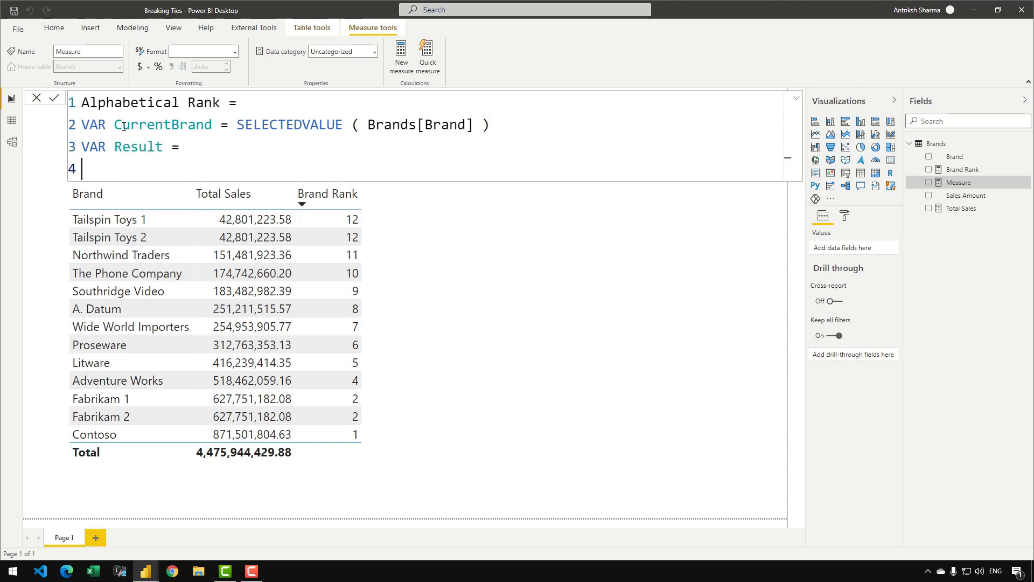
key("Tab")
type("C")
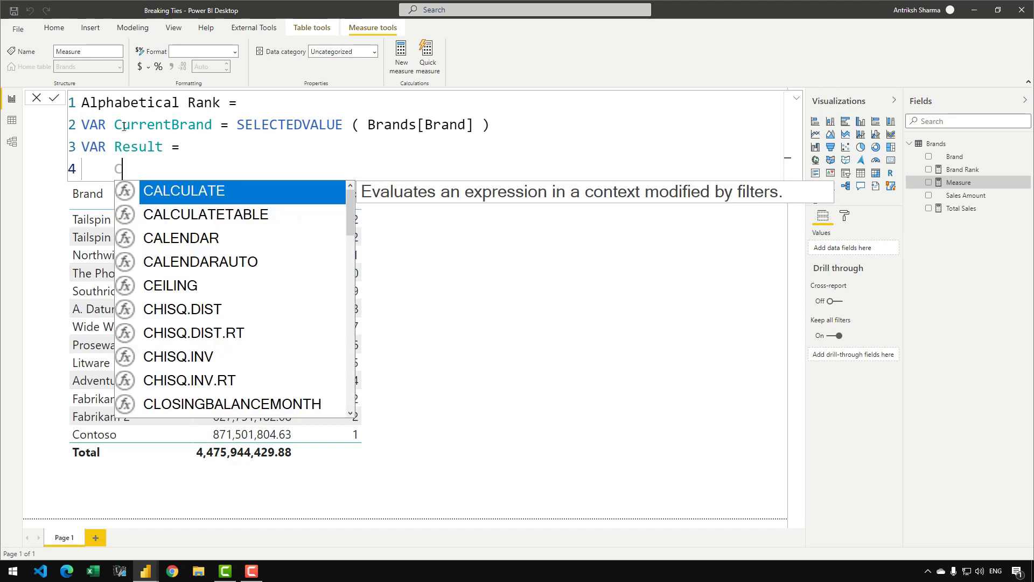
type("OUNTRO")
key("Tab")
type("(")
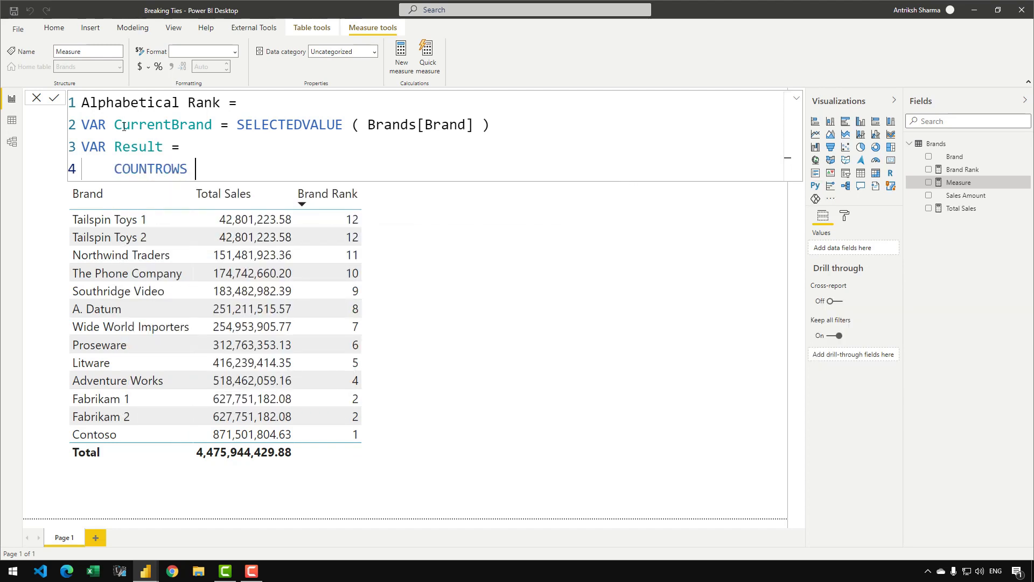
key("shift+Return")
key("Tab")
type("FILTER (")
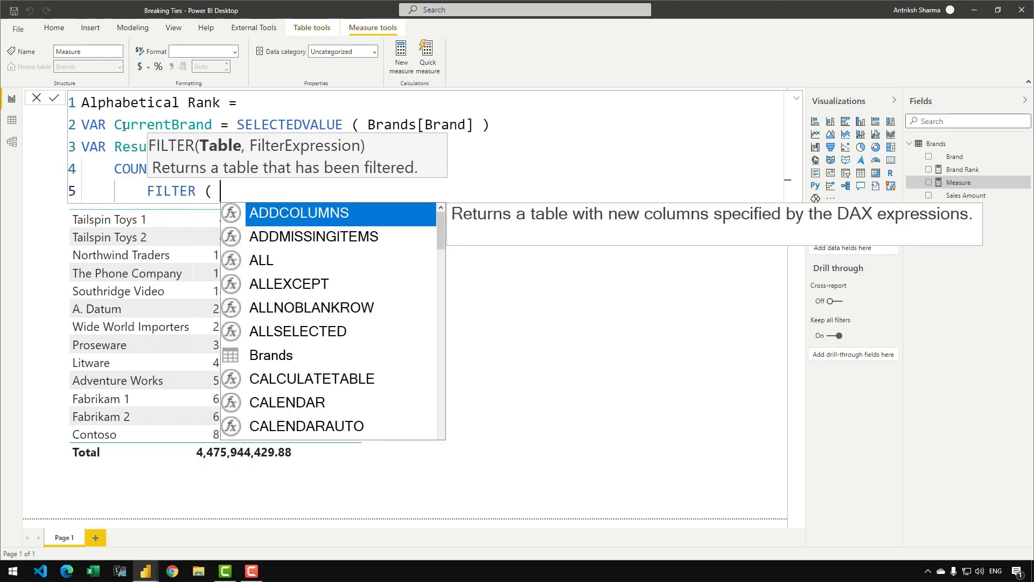
Enter ALL ( Brands[Brand] ) as the table argument of FILTER on an indented line.
key("shift+Return")
key("Tab")
type("ALL ( Brands[Brand] )")
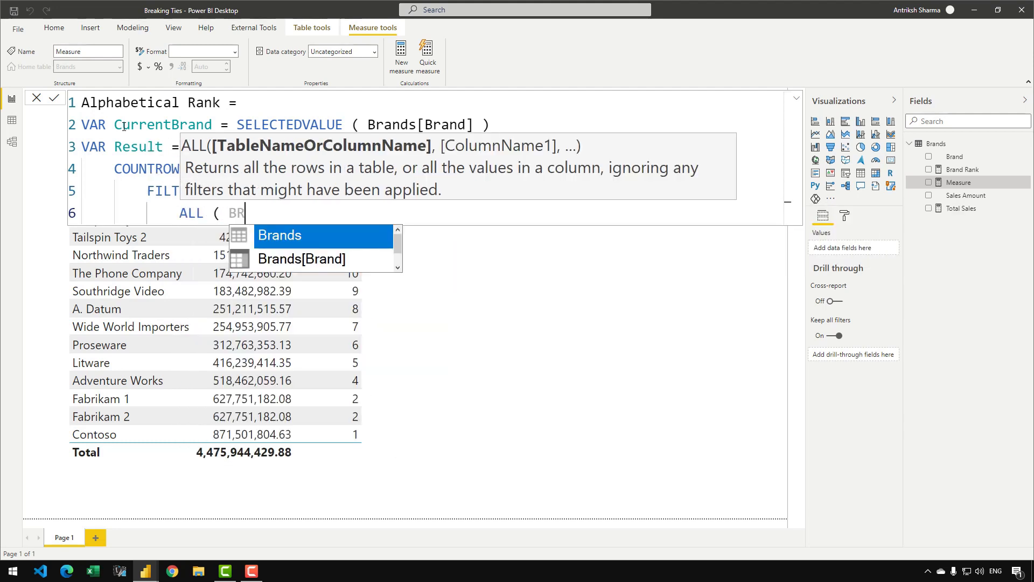
type(",")
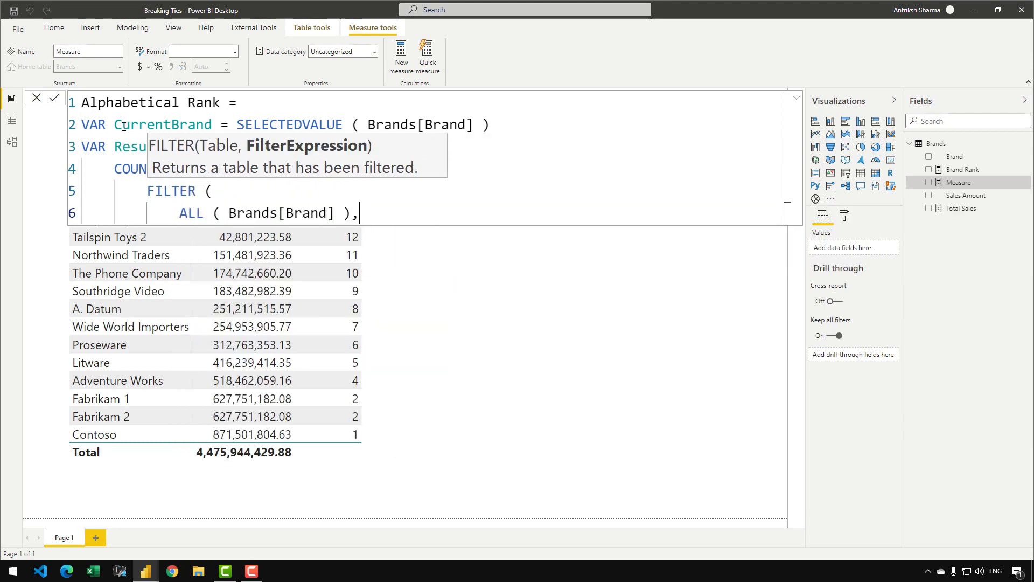
key("shift+Return")
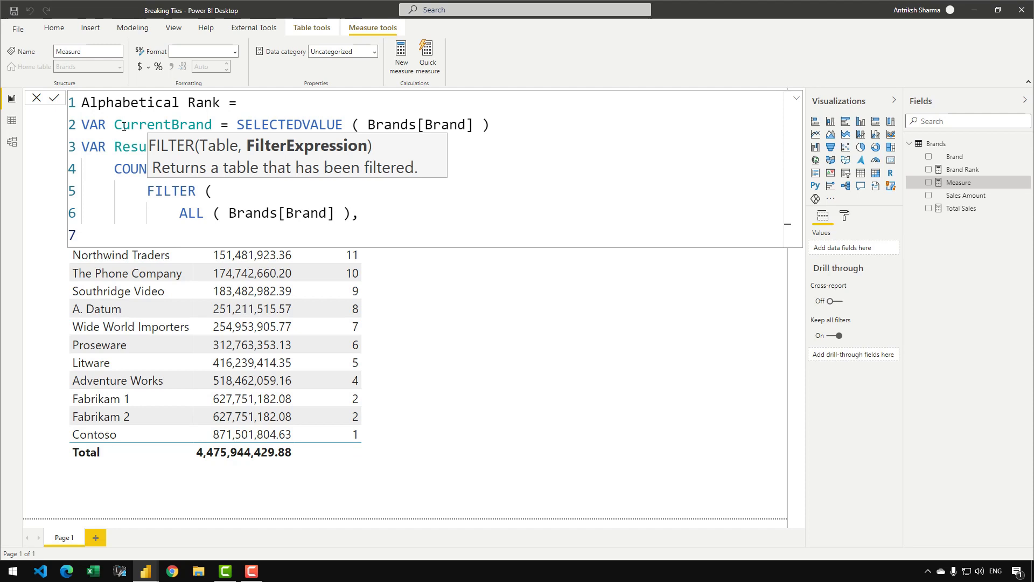
Set the FILTER condition to Brands[Brand] <= CurrentBrand and close FILTER and COUNTROWS on separate lines.
type("BRands[")
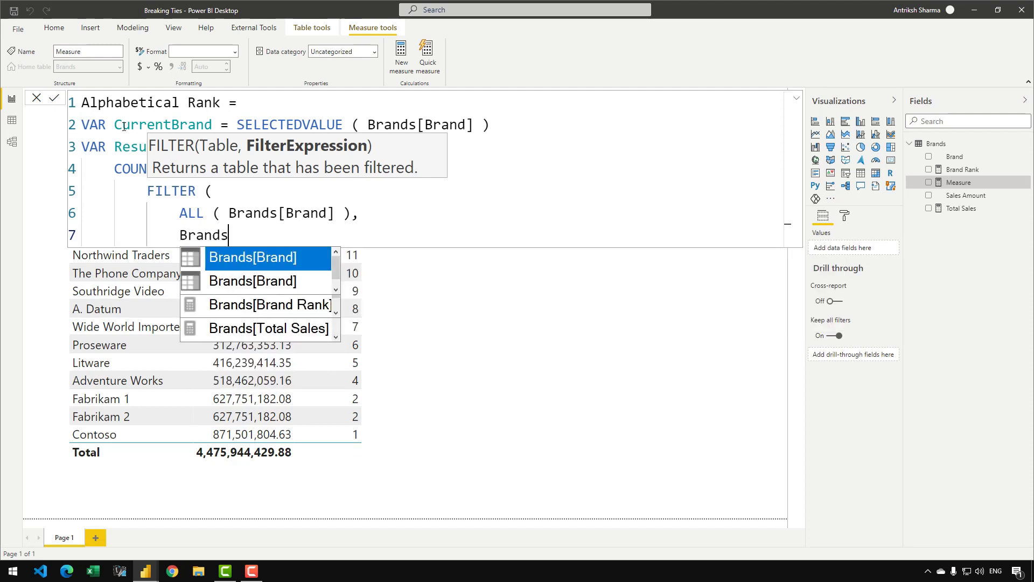
key("Tab")
type("<= ")
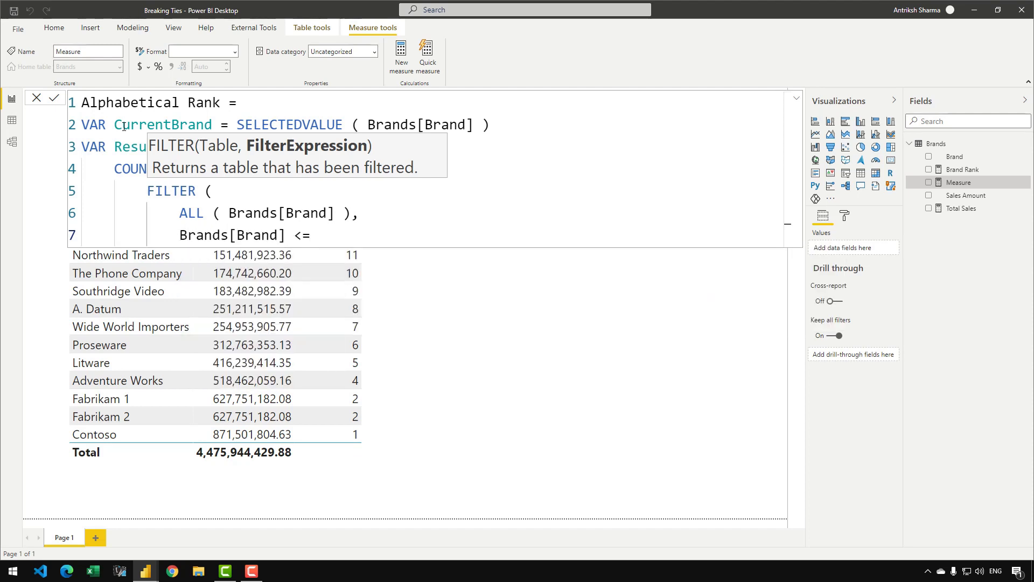
type("CURRENTY")
key("BackSpace")
type("B")
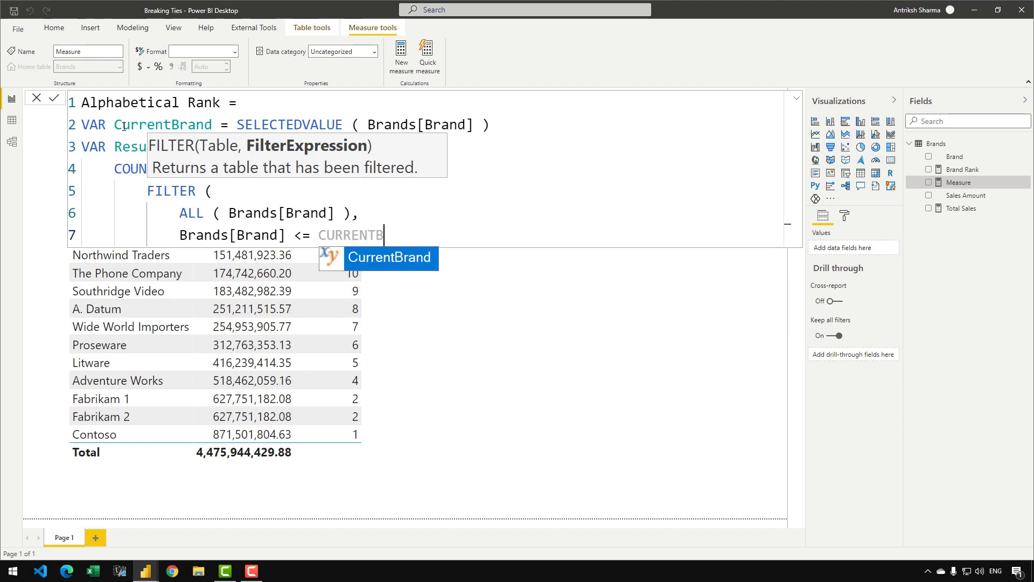
key("Tab")
key("Return")
type(")")
key("Return")
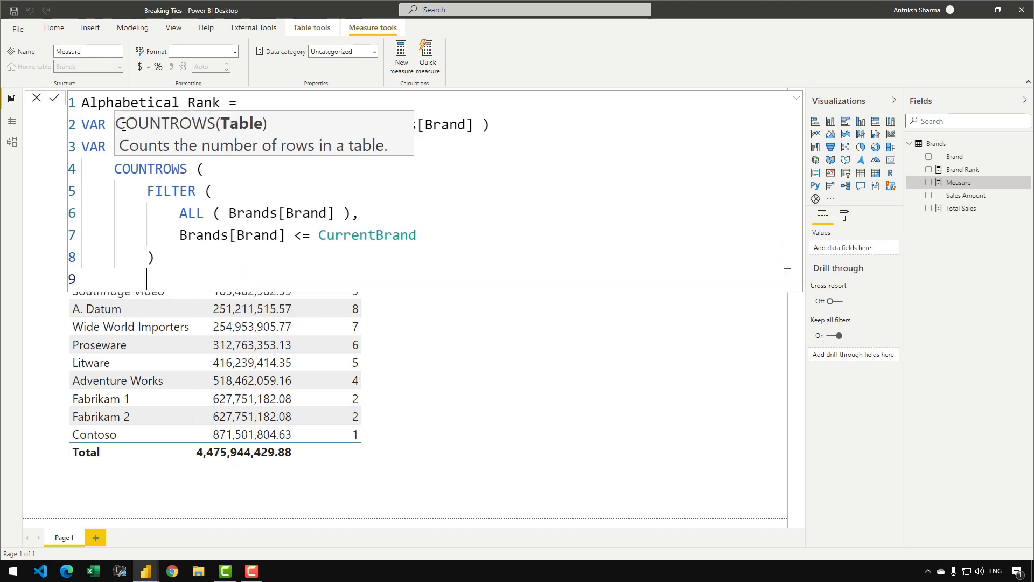
type(")")
key("shift+Return")
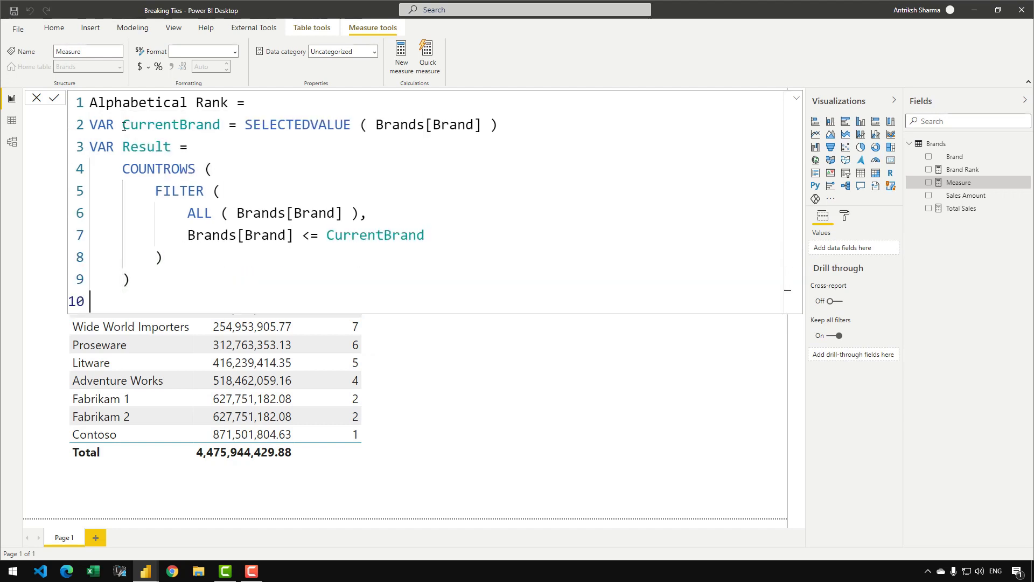
Finish the Alphabetical Rank formula with RETURN and an indented Result, and commit the measure.
type("RETURN")
key("shift+Return")
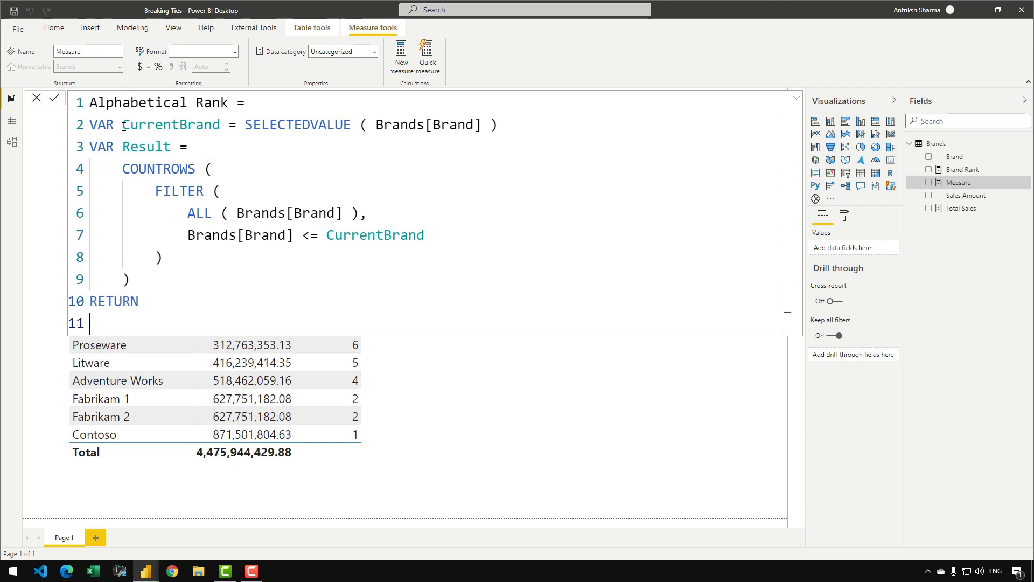
key("Tab")
type("REsult")
key("Return")
Examine how the Alphabetical Rank formula filters ALL ( Brands[Brand] ) by comparing each brand with CurrentBrand.
left_click(580, 177)
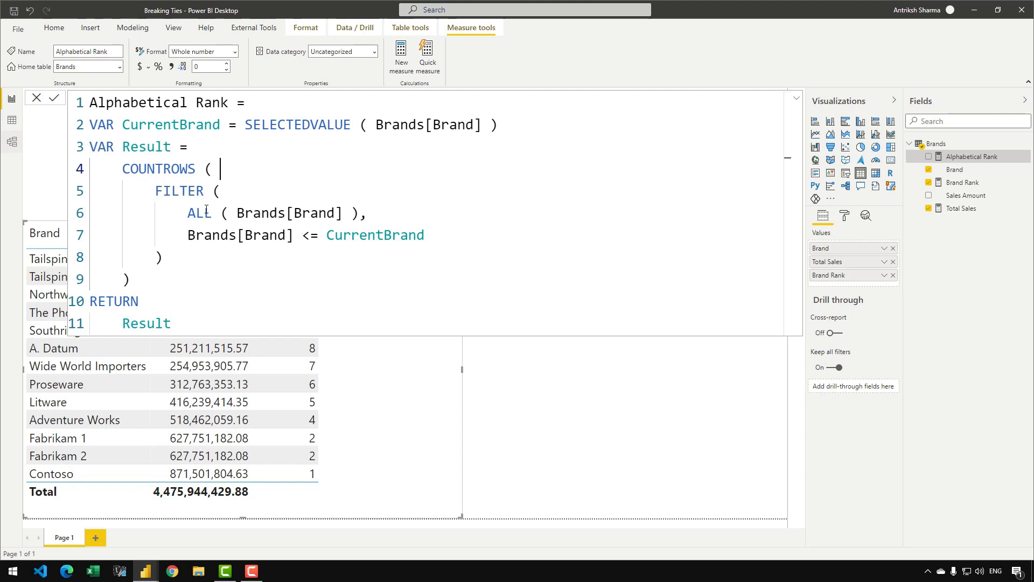
left_click_drag(187, 214, 360, 214)
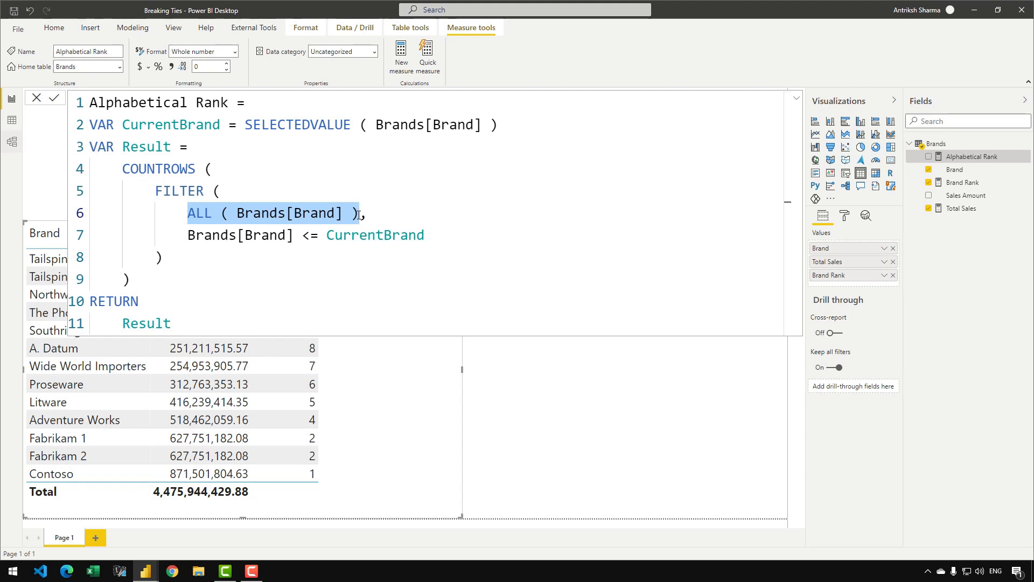
left_click(197, 235)
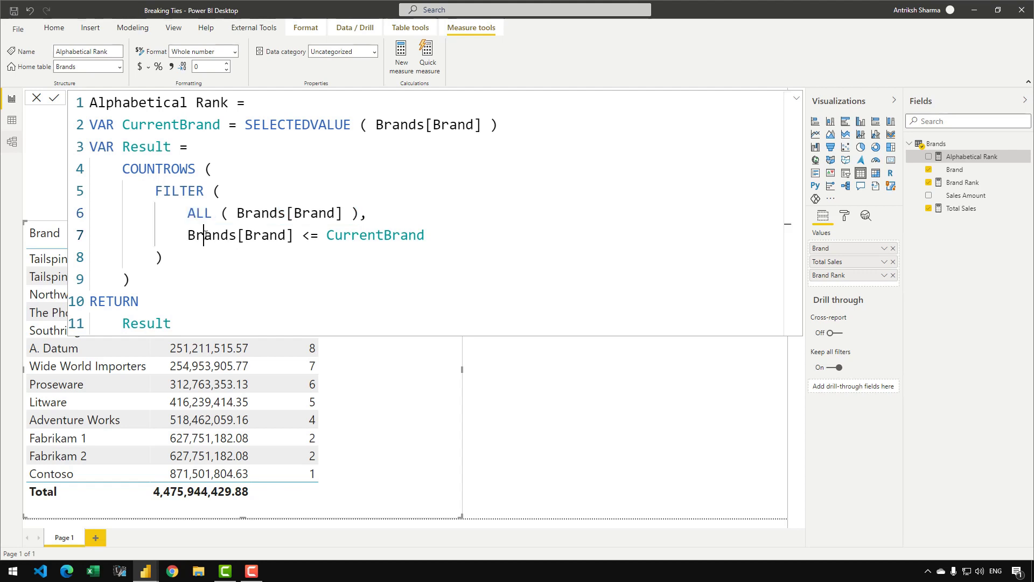
left_click_drag(181, 235, 298, 239)
left_click(310, 236)
left_click_drag(188, 213, 343, 214)
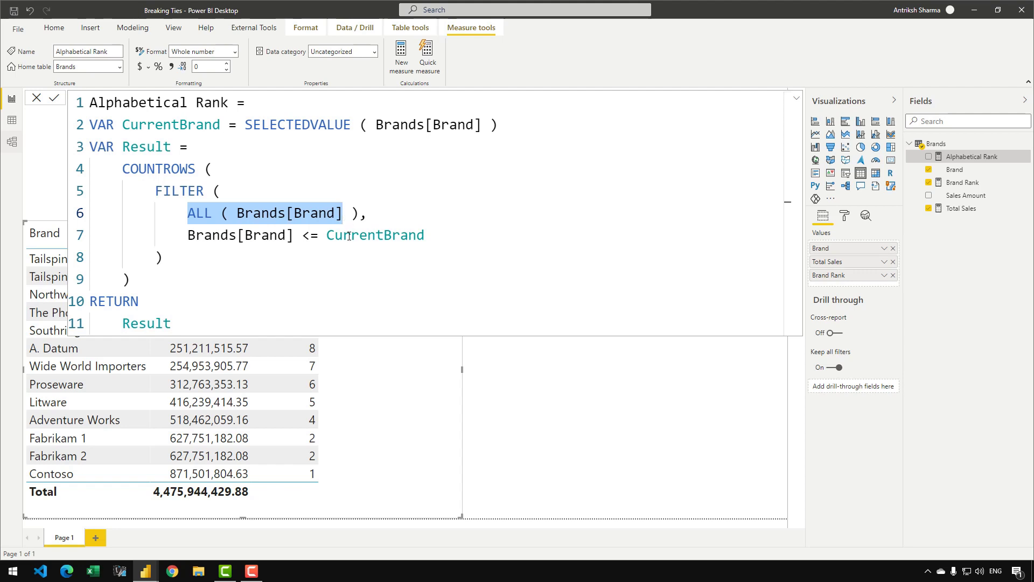
left_click(352, 236)
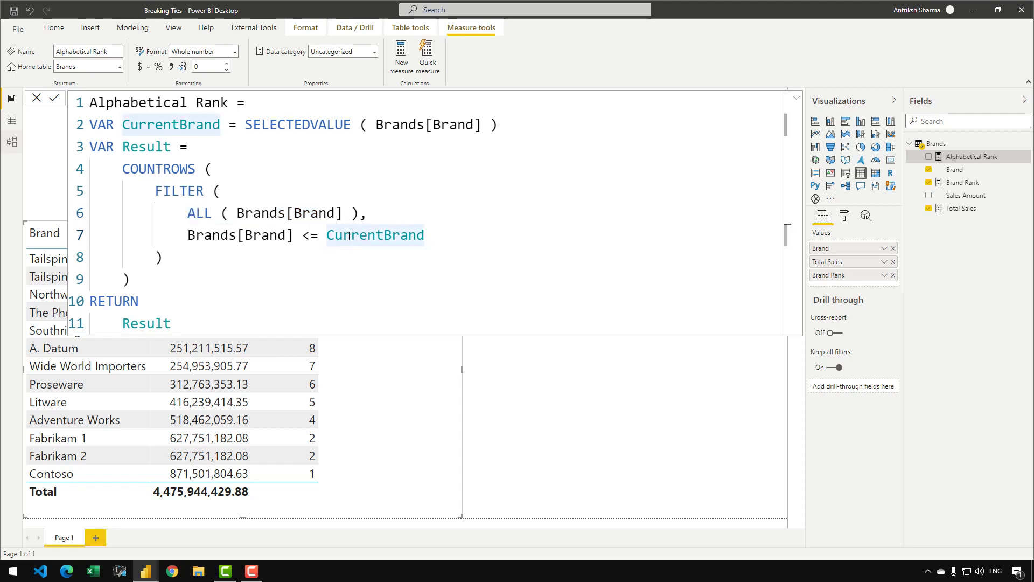
left_click(188, 125)
Collapse the formula editor and add the Alphabetical Rank measure to the table visual.
left_click(797, 98)
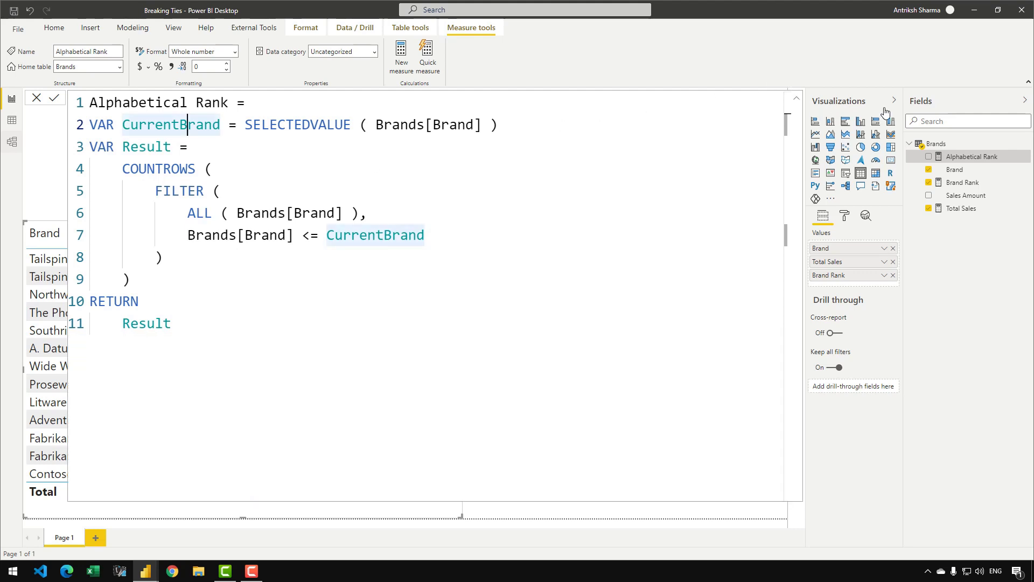
left_click(797, 99)
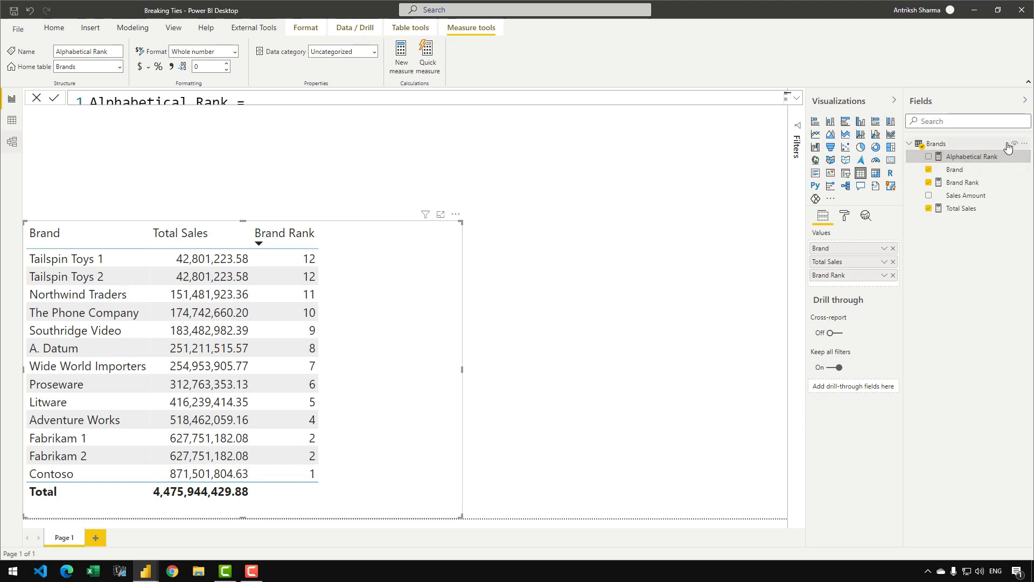
left_click_drag(990, 157, 334, 291)
Sort the table visual by Alphabetical Rank in descending order and move the visual slightly up and to the right.
left_click(412, 240)
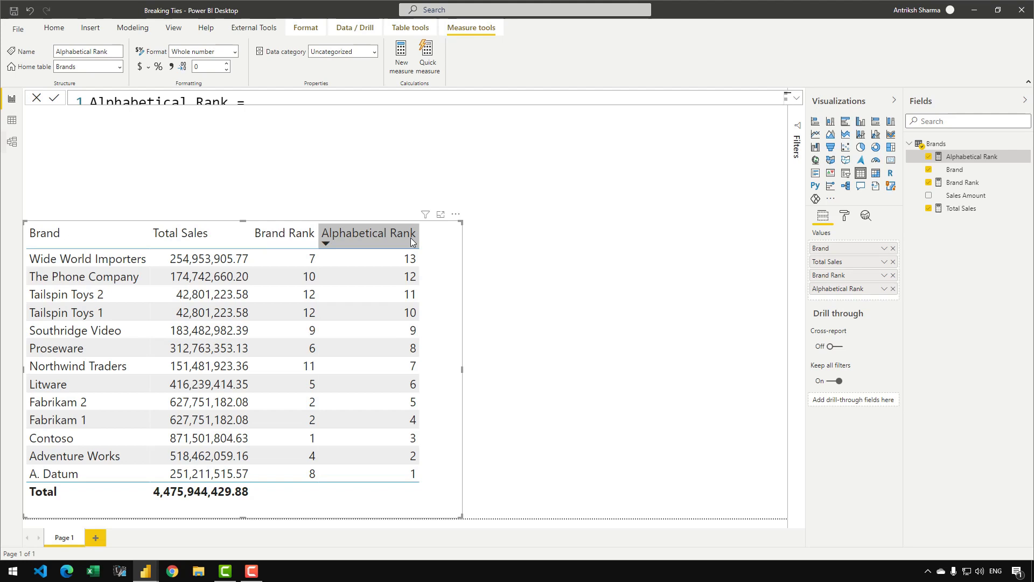
left_click_drag(441, 256, 459, 228)
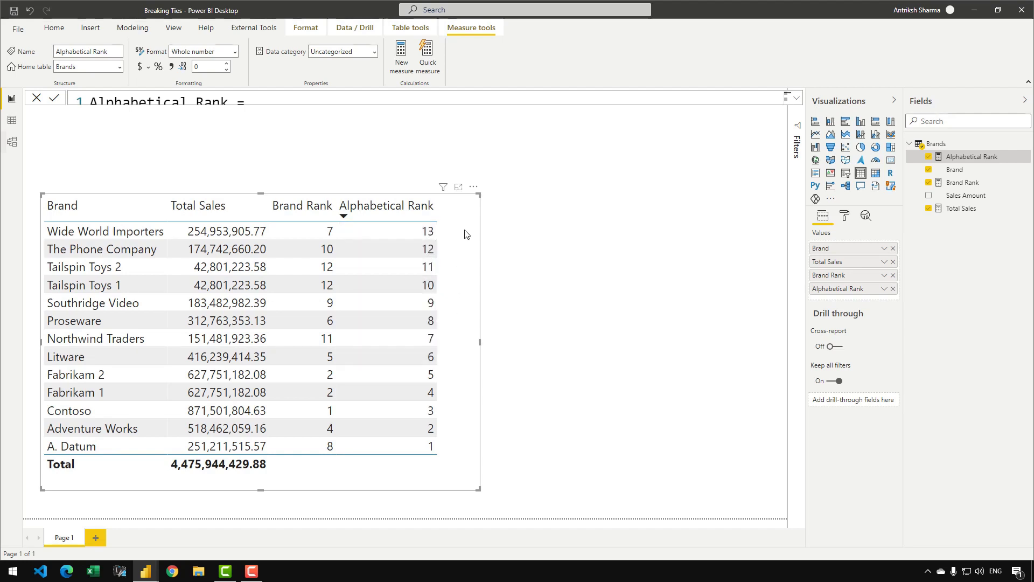
Move the table visual slightly down and to the left, and expand the Alphabetical Rank formula.
left_click_drag(468, 236, 446, 280)
left_click(800, 97)
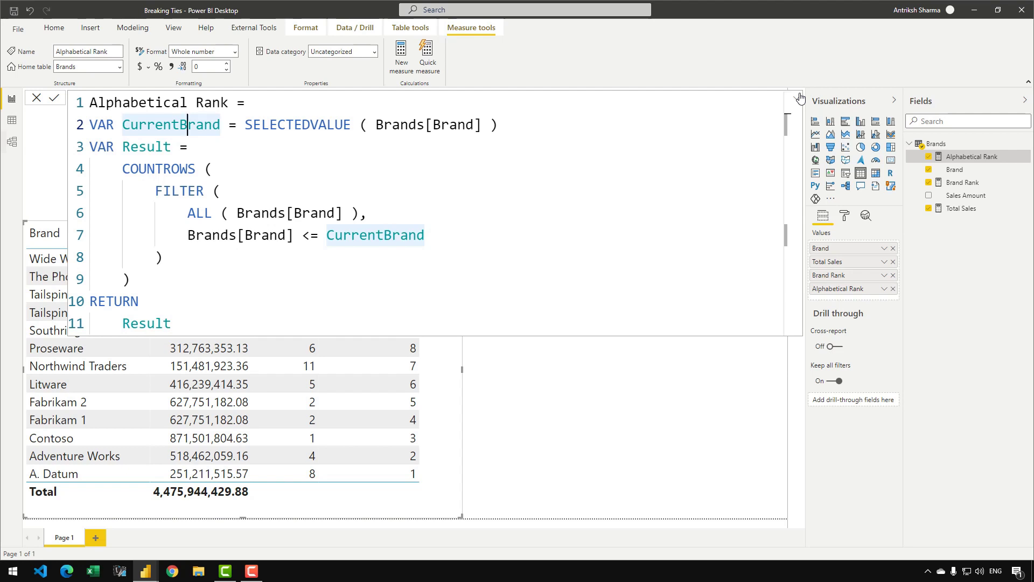
Switch to the data view, create a new calculated table and enlarge the formula text.
left_click(20, 118)
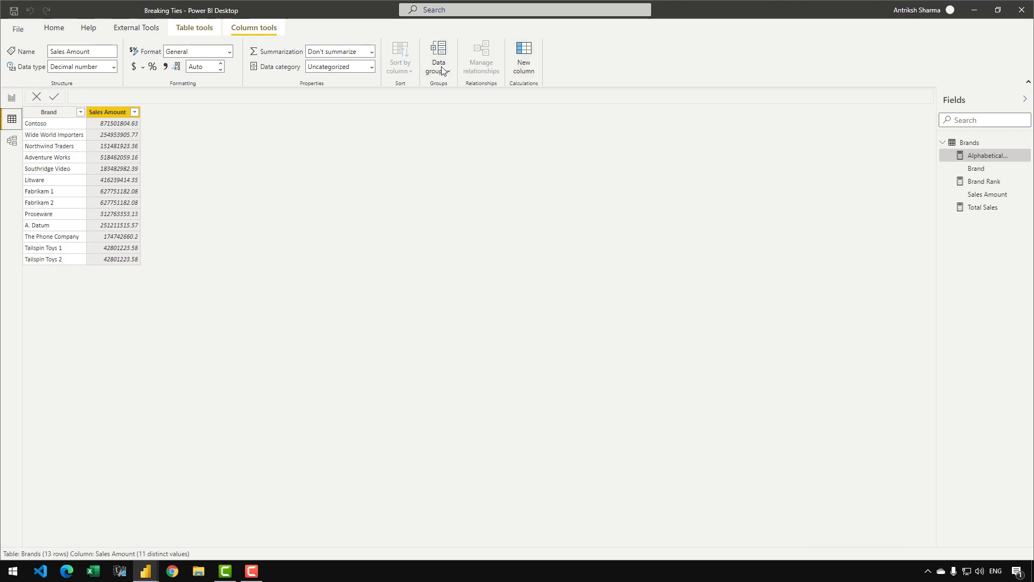
left_click(203, 30)
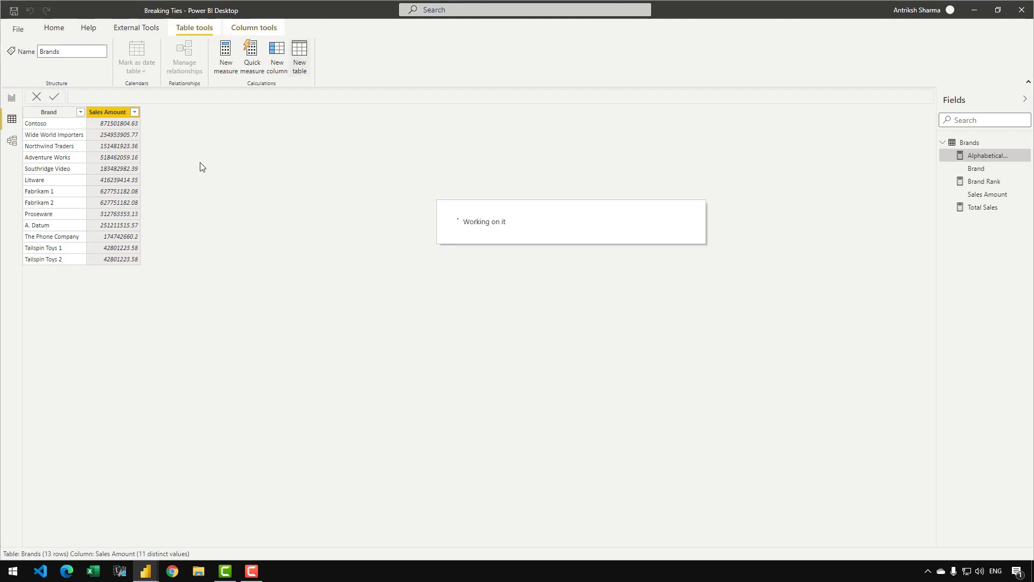
left_click(192, 94)
scroll(194, 94, "up", 2, "ctrl")
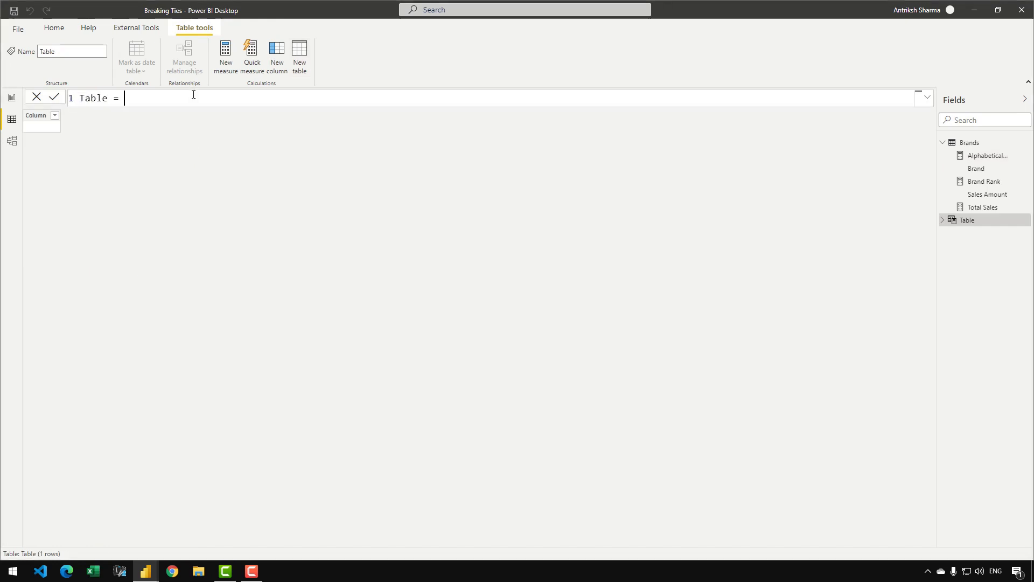
Define the variable AllBrands as ALL ( Brands[Brand] ) on a new line of the table formula.
key("shift+Return")
type("VAR")
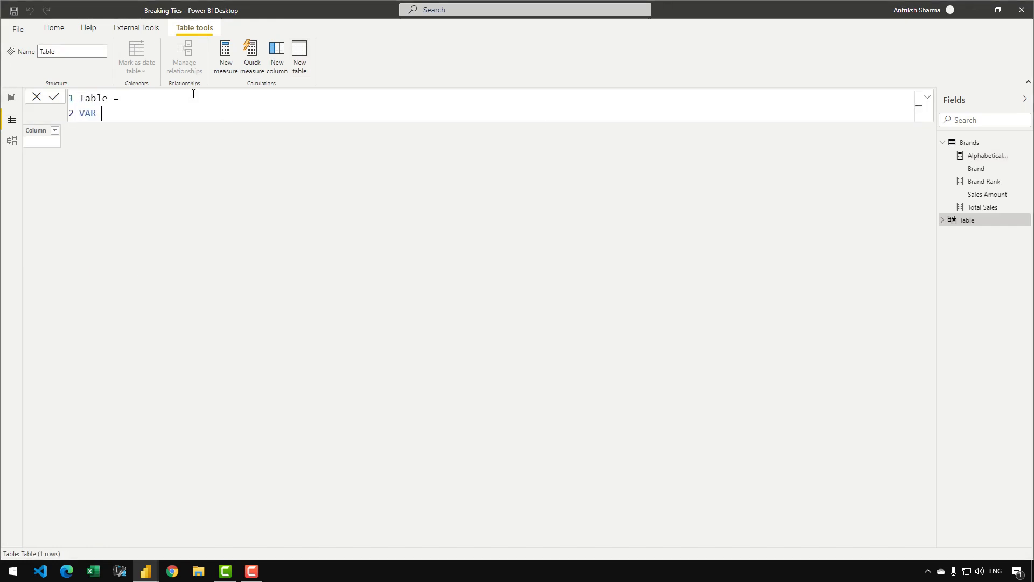
type(" AllBrands = ALL ( B")
key("Tab")
type("[")
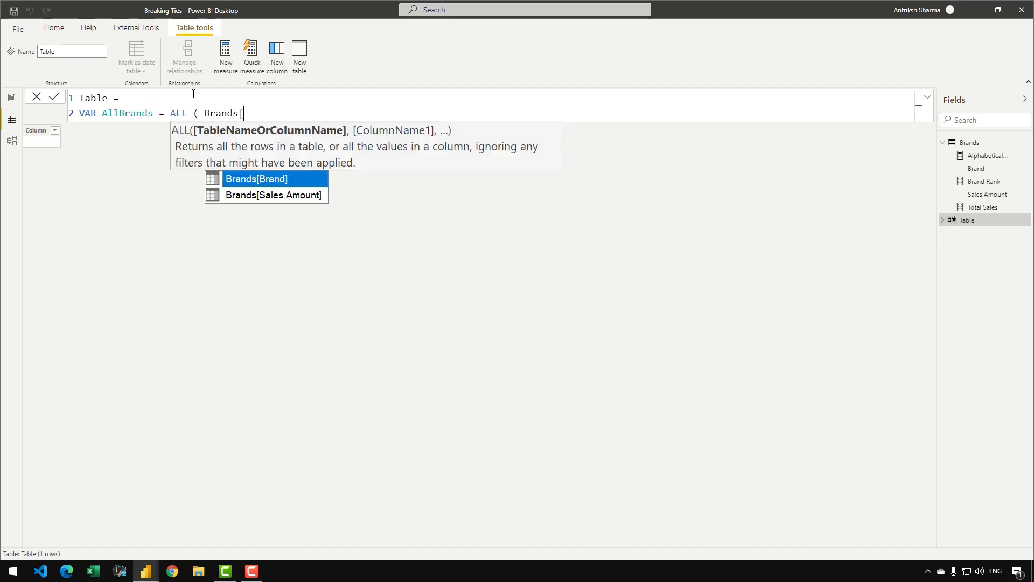
key("Tab")
type(")")
Declare a second variable named RankingBrand and open an indented ADDCOLUMNS function below it.
key("shift+Return")
type("VAR ")
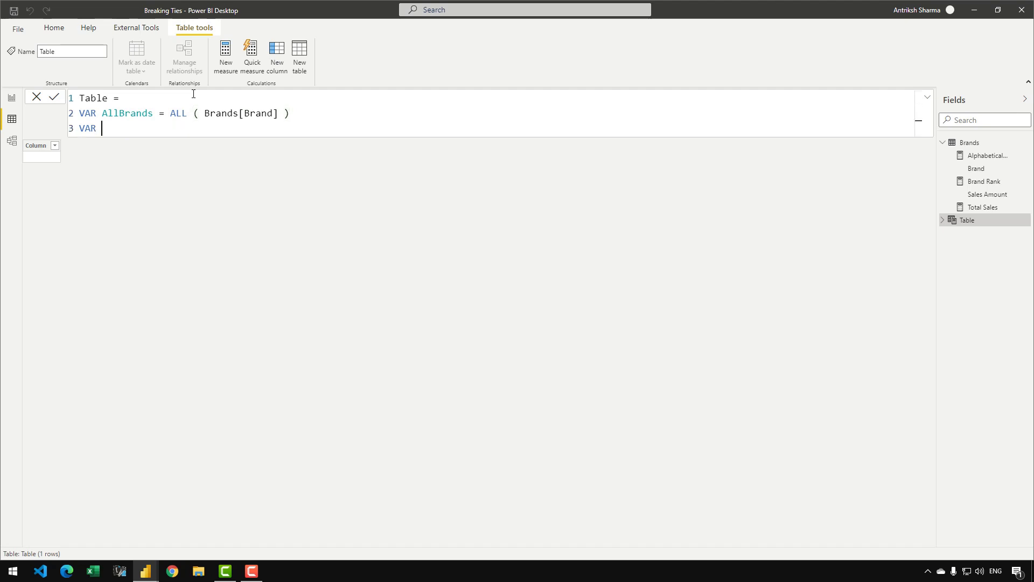
type("R")
type("ank")
type("inng")
key("BackSpace")
key("BackSpace")
key("BackSpace")
key("BackSpace")
type("ingBrand =")
key("Return")
key("Tab")
type("ADDCOLUMNS (")
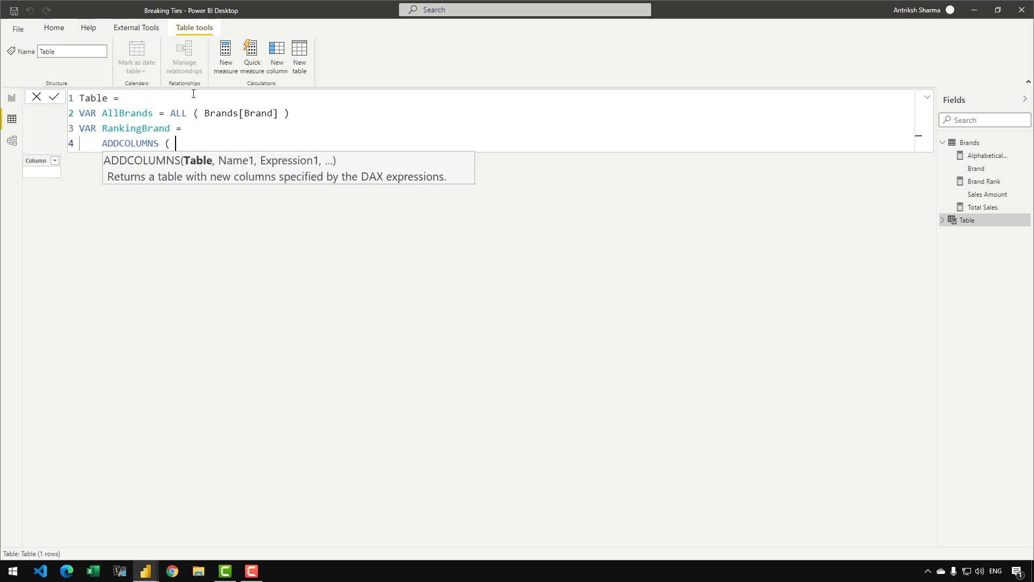
Give ADDCOLUMNS the AllBrands table and name the added column "Ranking", each on its own line.
key("Return")
key("Tab")
type("AllBrands,")
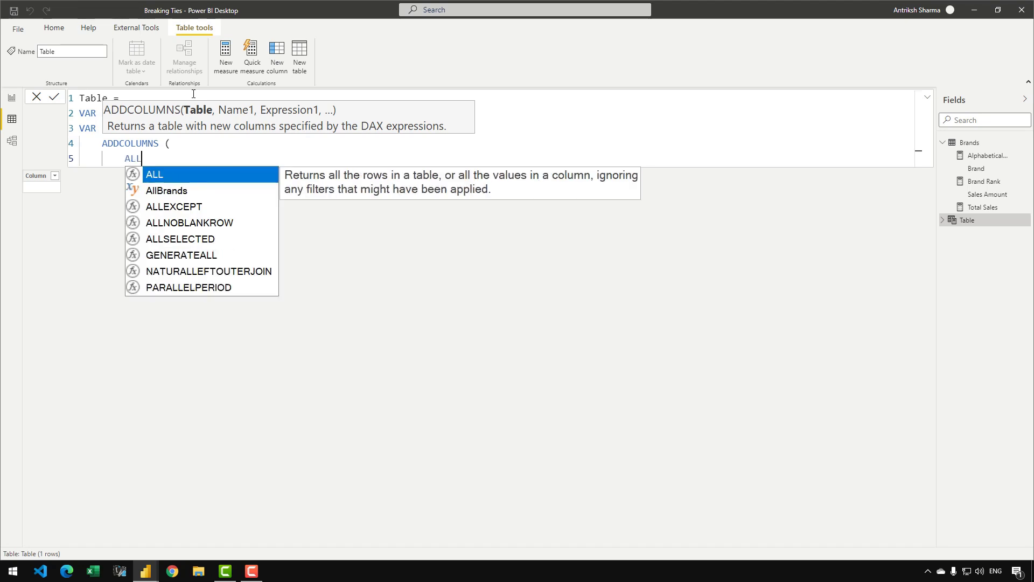
key("Return")
type("\"")
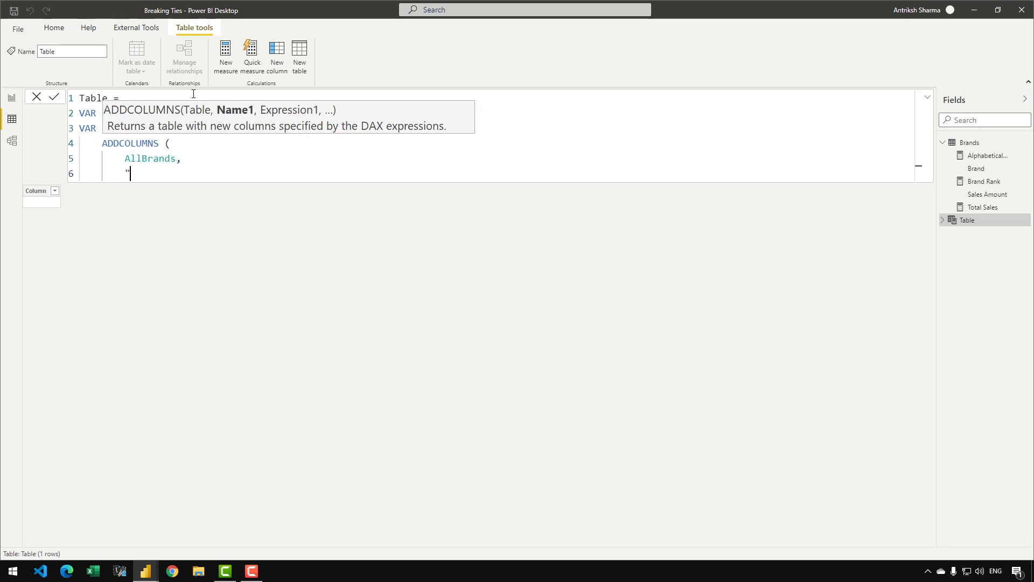
type("Ranking\",")
key("Return")
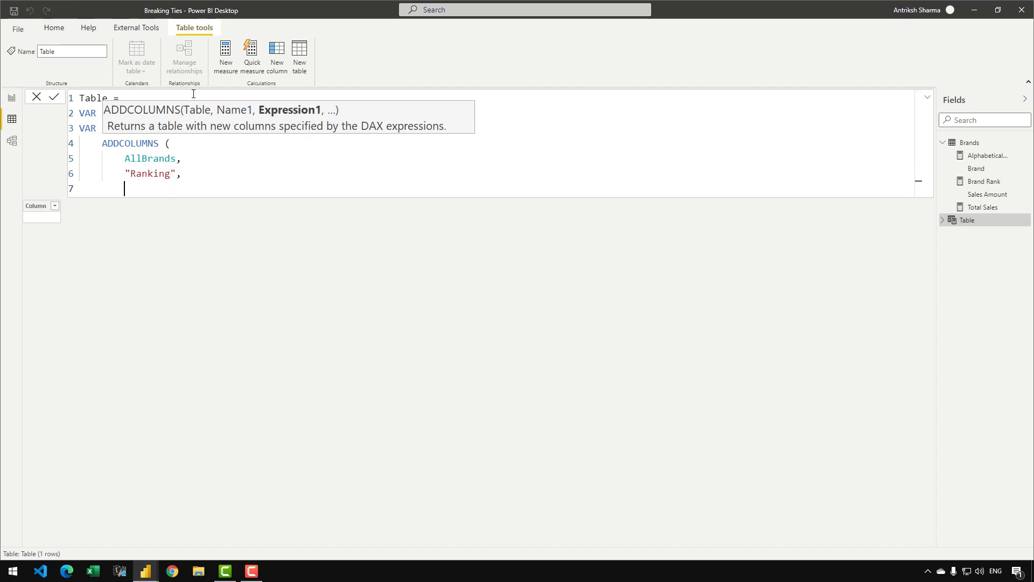
Define the variable CurrentBrand as Brands[Brand] inside the Ranking column expression.
type("VAR")
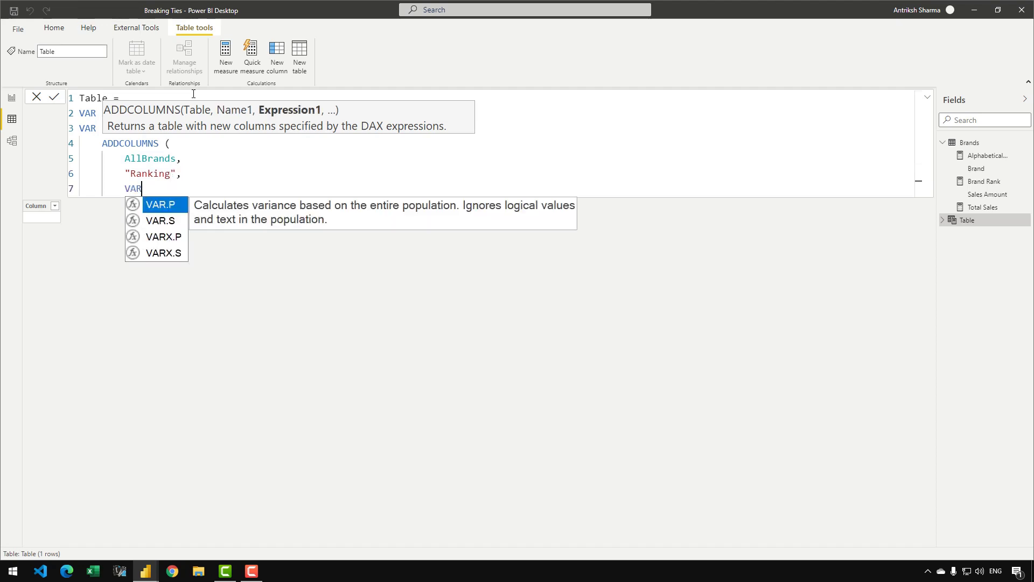
type(" CurrentB")
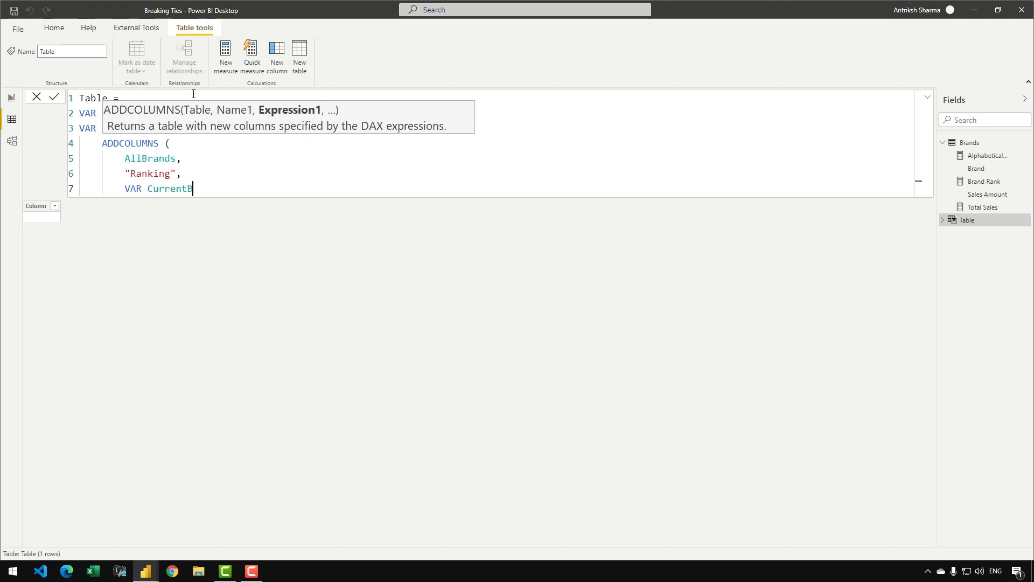
type("rand = bran")
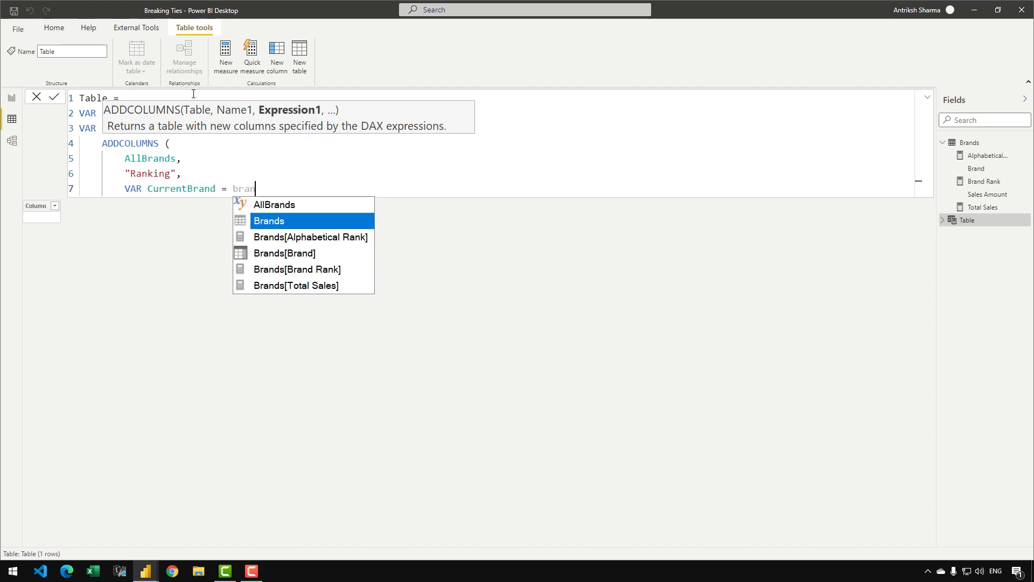
key("Down")
key("Down")
key("Tab")
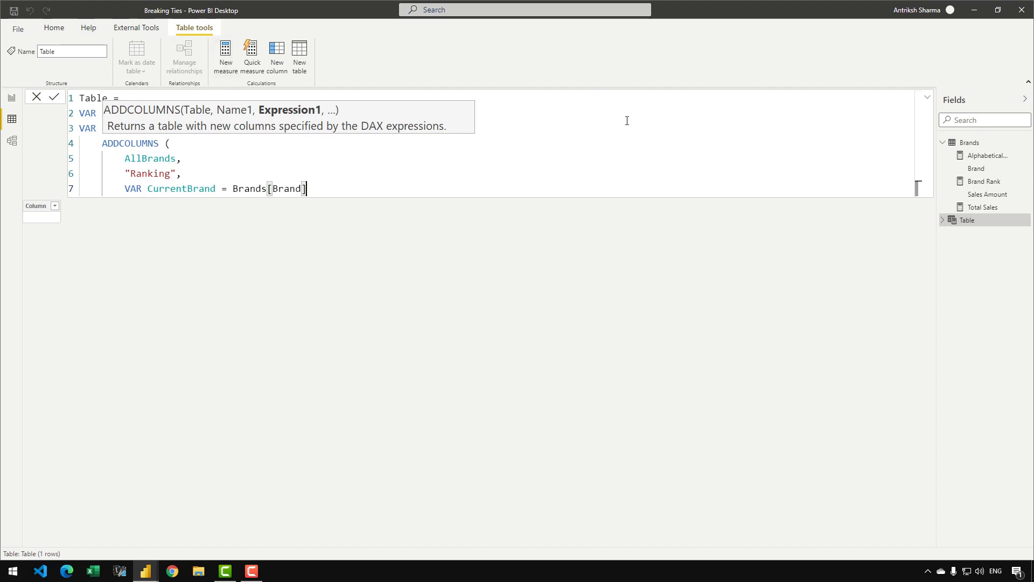
Examine how Brands[Brand] in CurrentBrand relates to the AllBrands table iterated by ADDCOLUMNS.
key("Up")
key("Up")
key("Up")
key("Up")
key("Up")
left_click_drag(127, 158, 175, 160)
left_click_drag(331, 190, 233, 189)
double_click(164, 161)
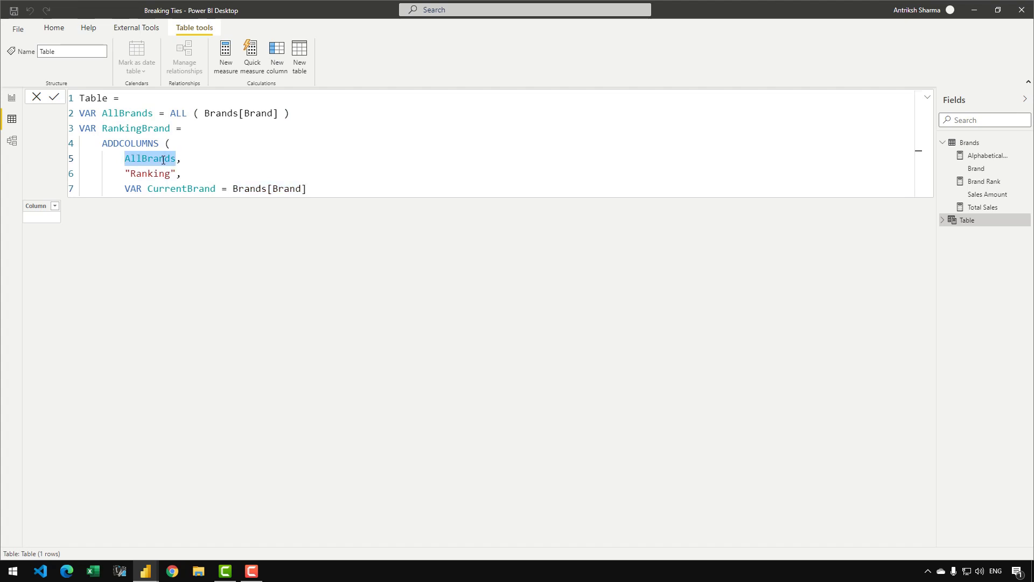
Declare the variable BetterBrand below CurrentBrand and start an indented FILTER over AllBrands.
left_click(317, 190)
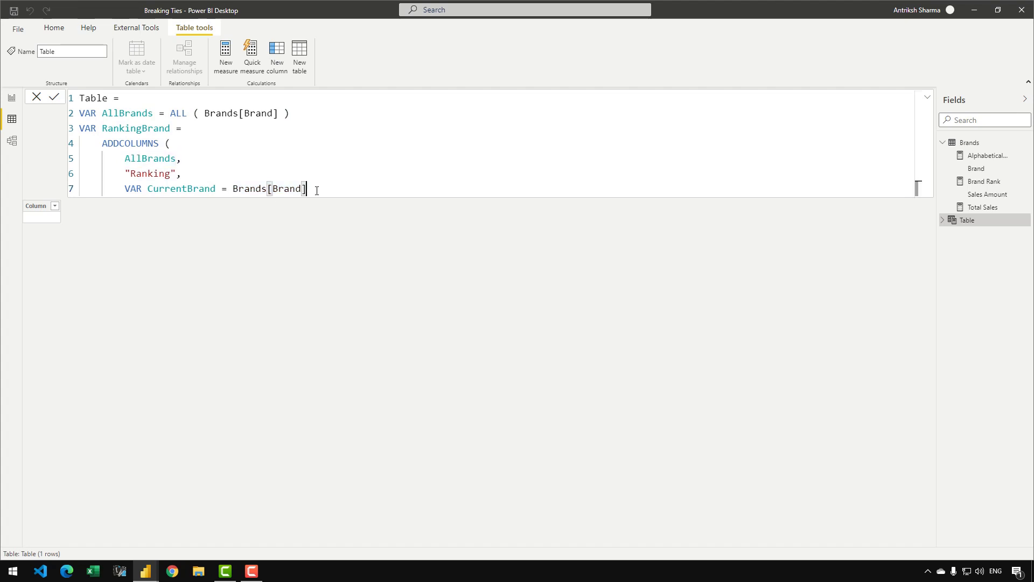
key("Return")
type("VAR ")
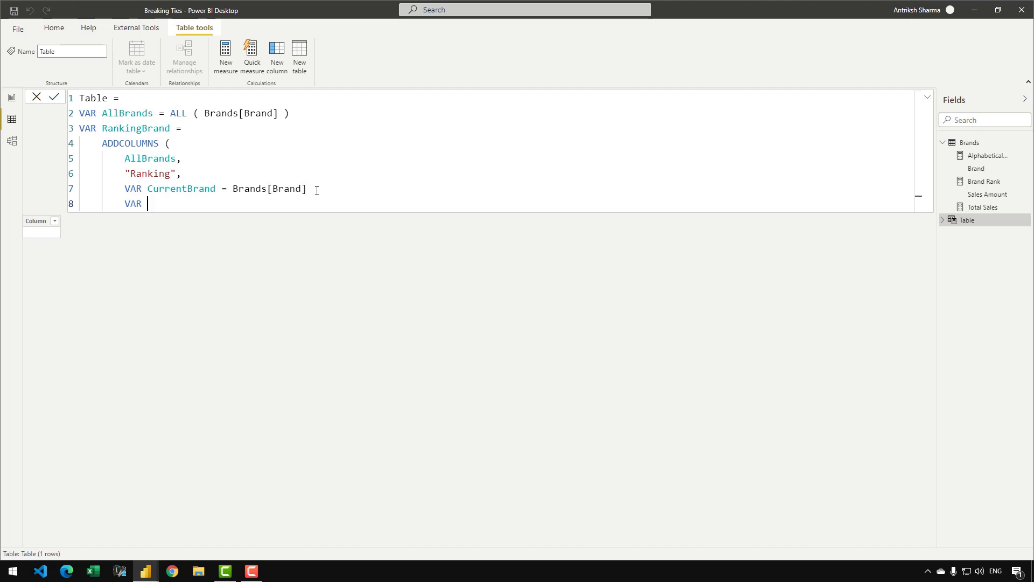
type("BetterBrand =")
key("Return")
type("FILTER ")
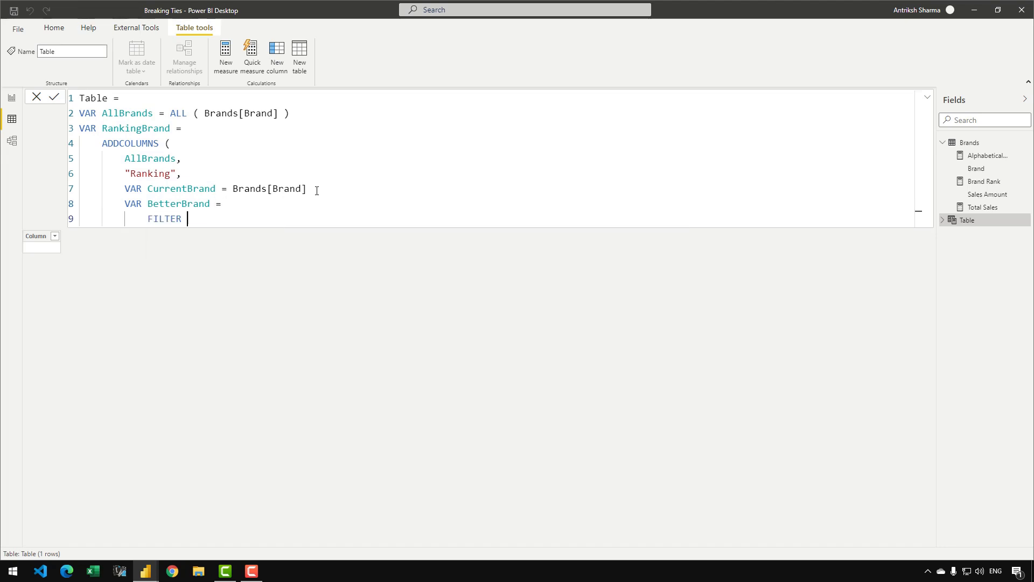
type("(")
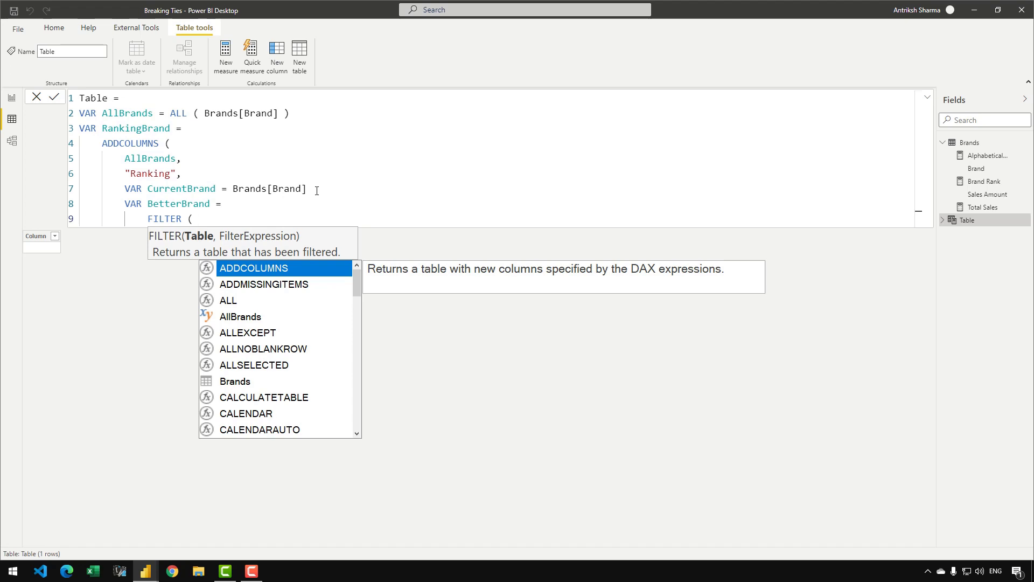
type("AllBrands")
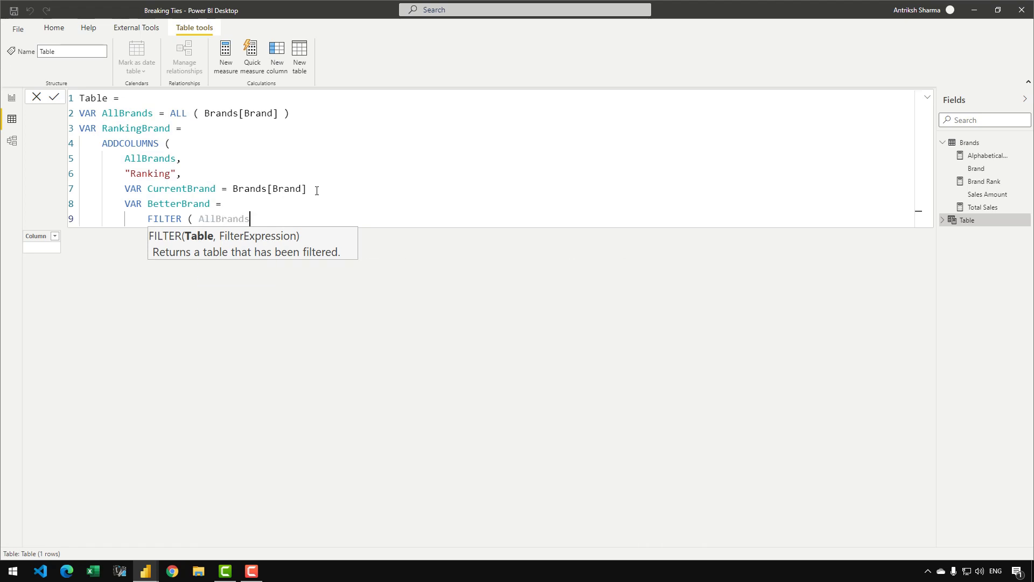
Compare the AllBrands references in FILTER and ADDCOLUMNS with the variable's definition.
left_click_drag(259, 217, 201, 221)
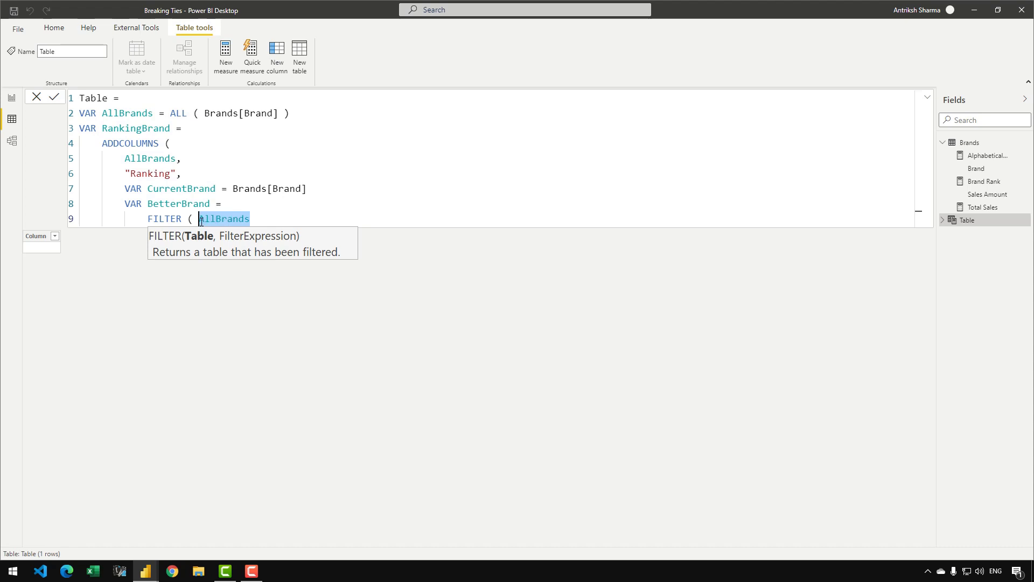
double_click(141, 112)
left_click_drag(176, 159, 124, 162)
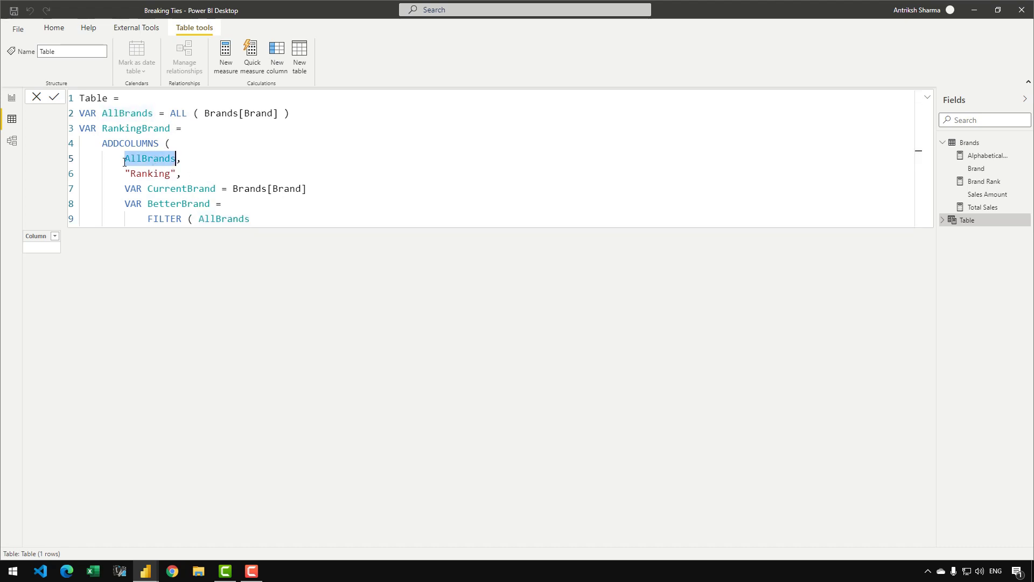
double_click(233, 216)
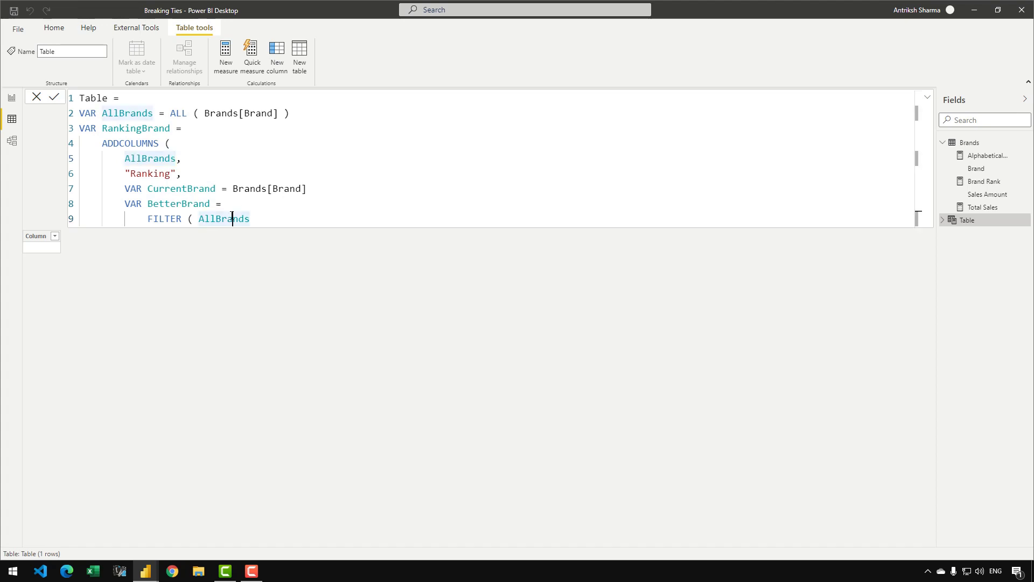
double_click(142, 114)
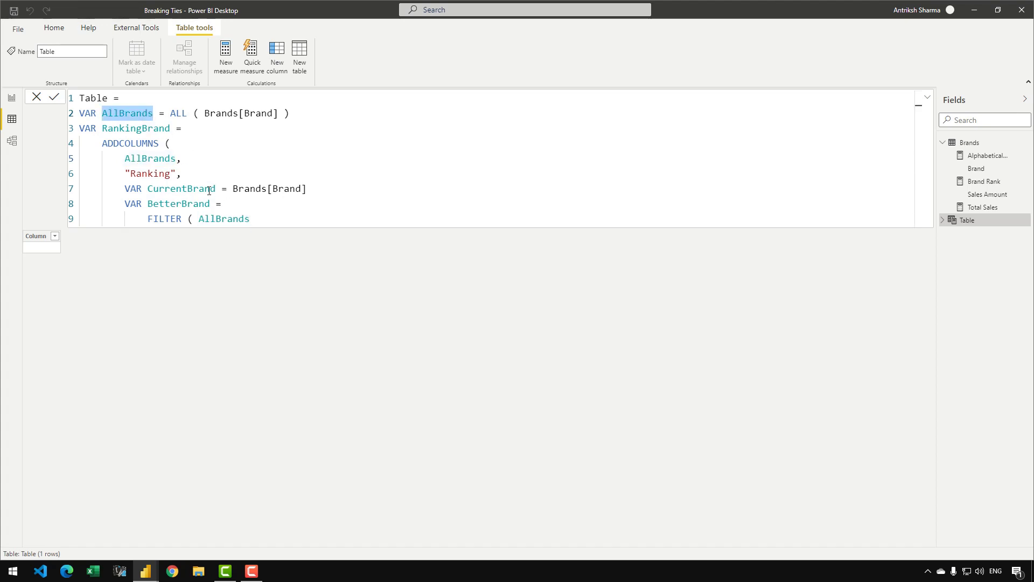
Complete the BetterBrand FILTER with the condition Brands[Brand] <= CurrentBrand and start a new line.
left_click(249, 221)
type(",")
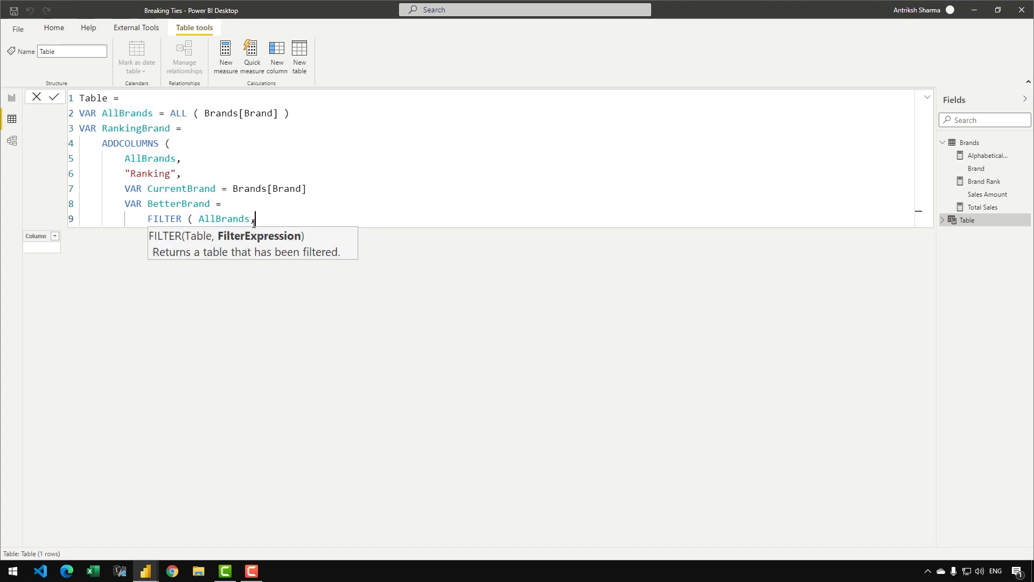
type(" BRAN")
key("Down")
key("Down")
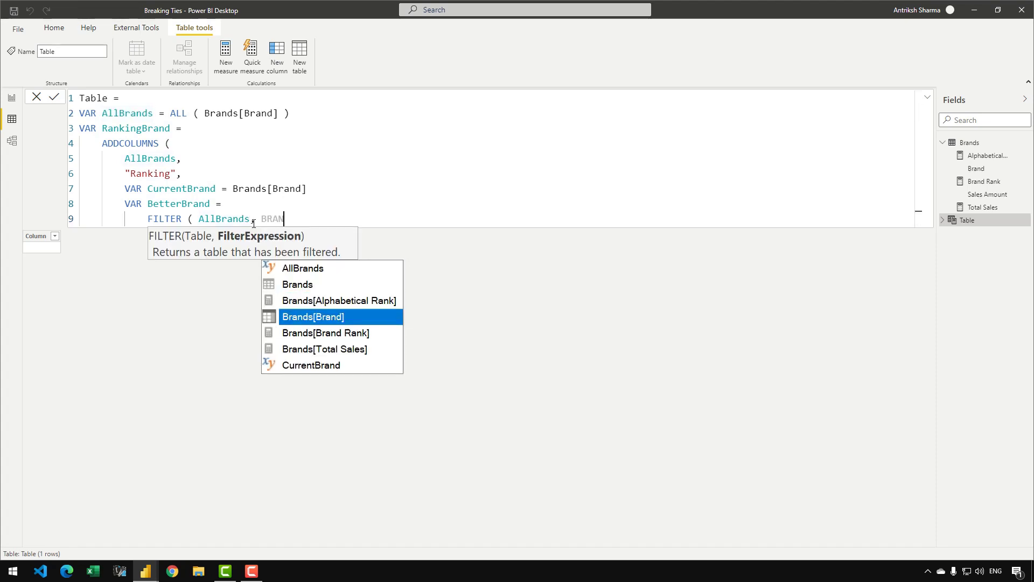
key("Tab")
type("<= CURRENT")
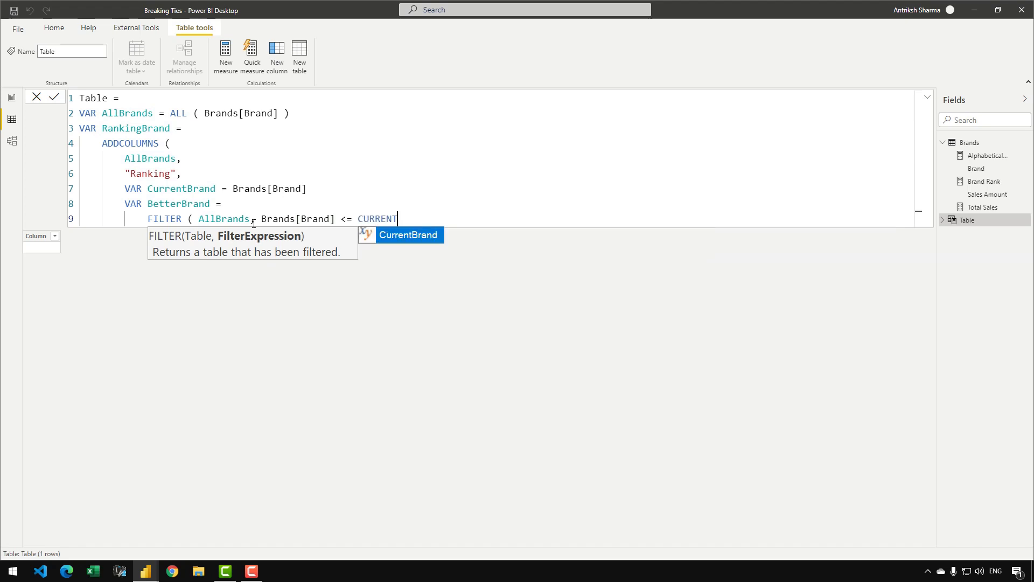
key("Tab")
type(")")
key("Return")
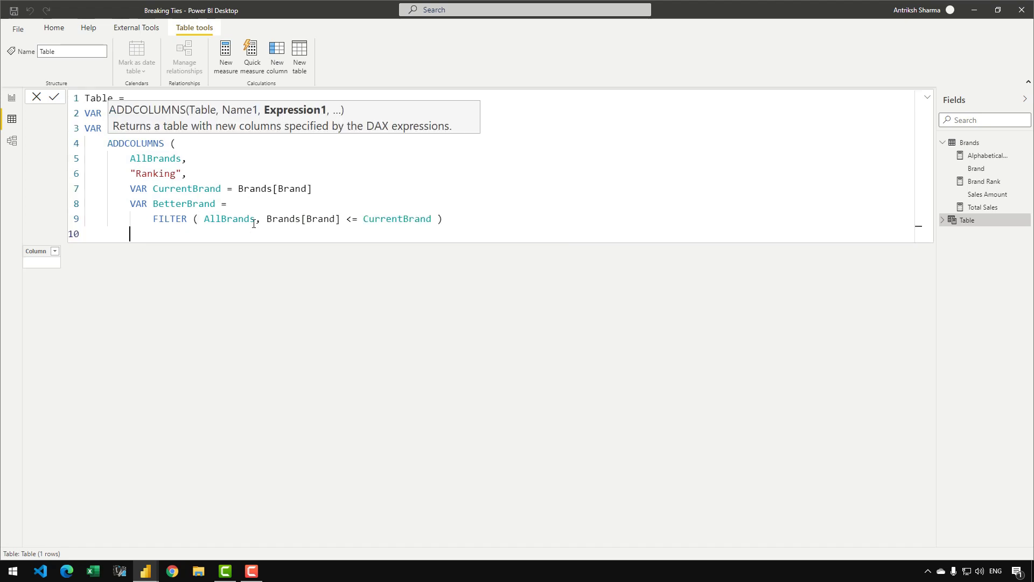
Return COUNTROWS ( BetterBrand ) as the Ranking expression and close ADDCOLUMNS on its own line.
type("RETURN")
key("Return")
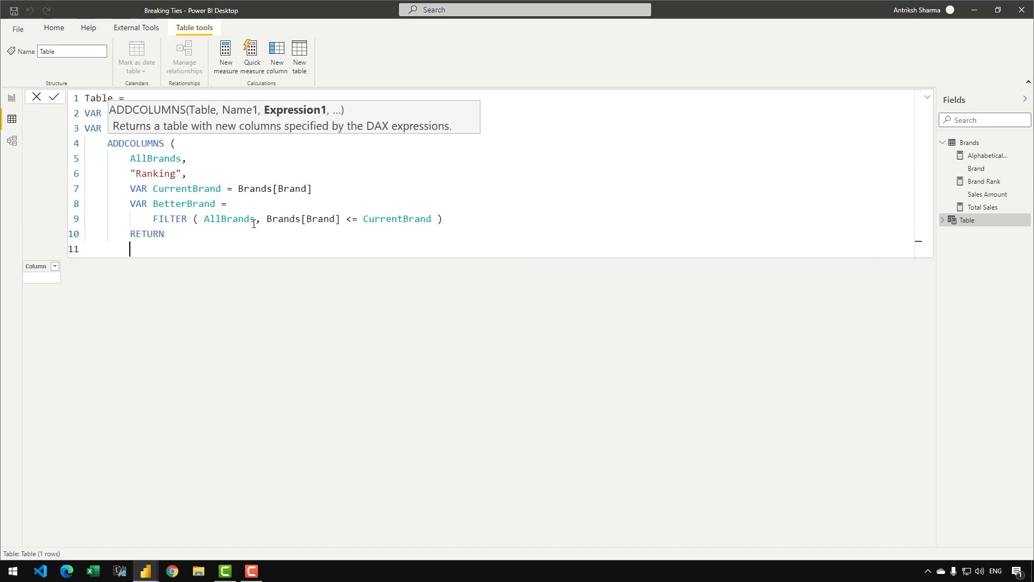
key("Tab")
type("COUNTROW")
key("Tab")
type("( Br")
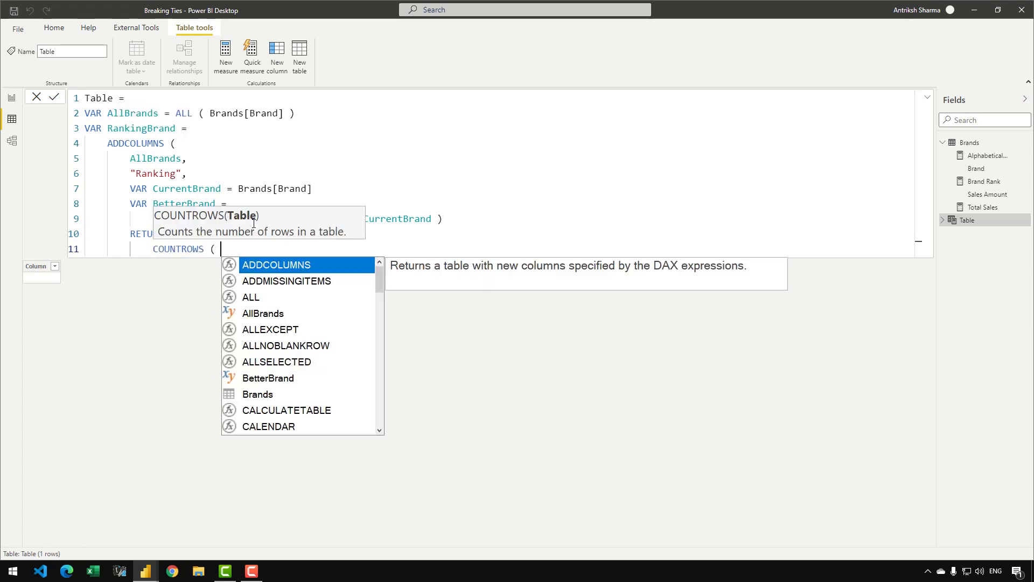
key("BackSpace")
key("Tab")
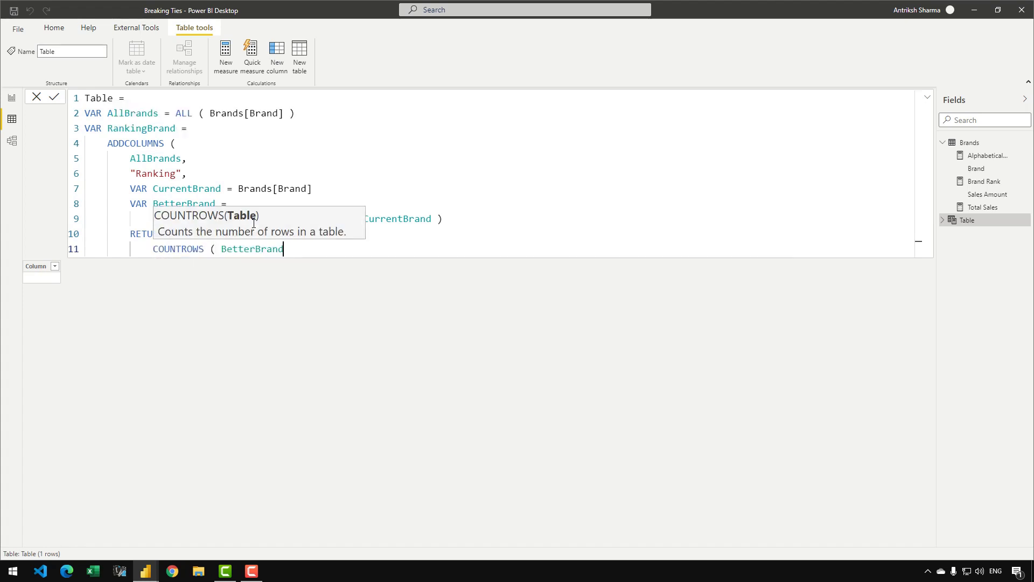
type(")")
key("Return")
key("shift+Tab")
key("shift+Tab")
type(")")
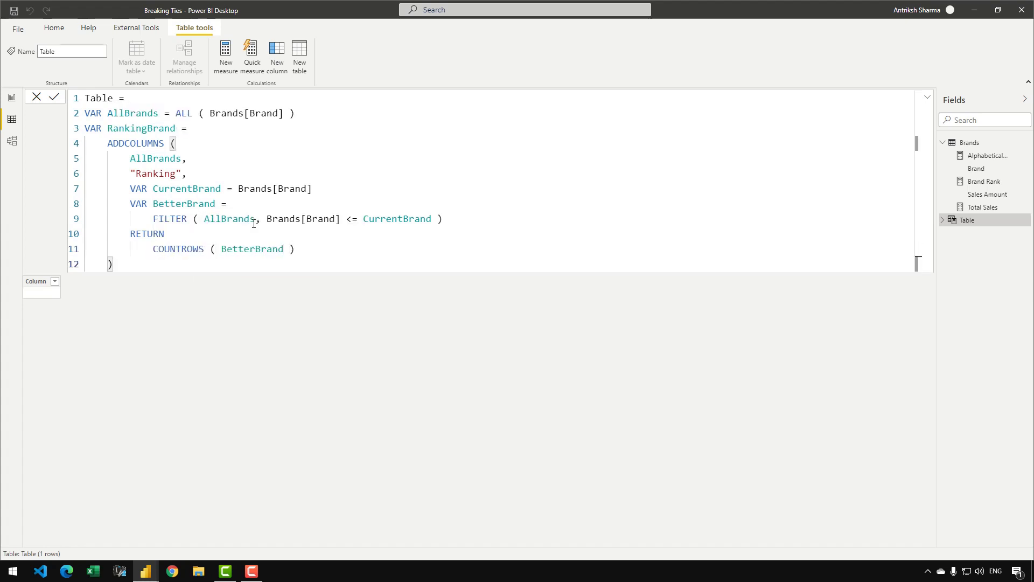
Finish the calculated table by returning RankingBrand on an indented line below RETURN and commit the formula.
key("Return")
type("RETURN")
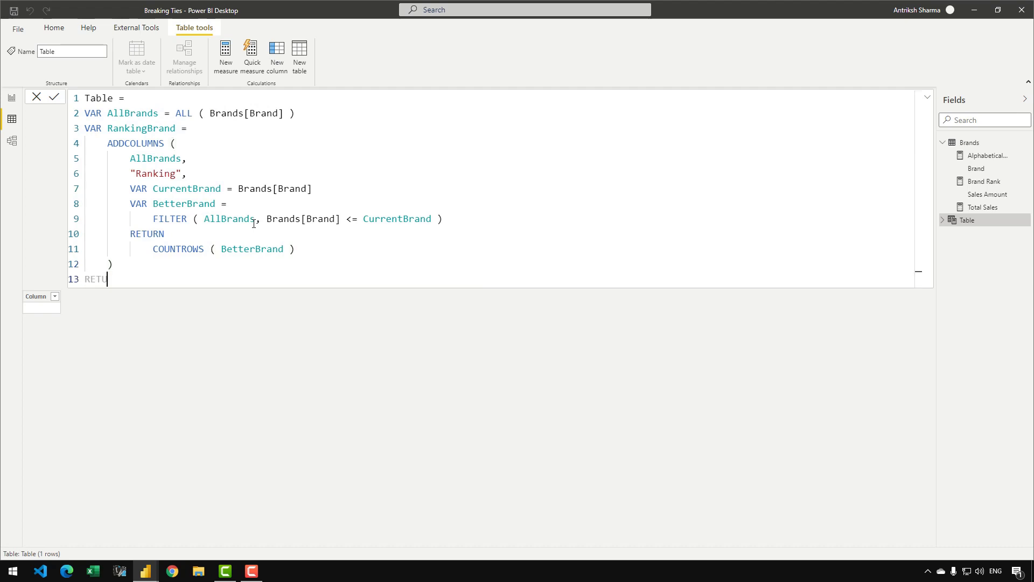
key("Return")
key("Tab")
type("RANK")
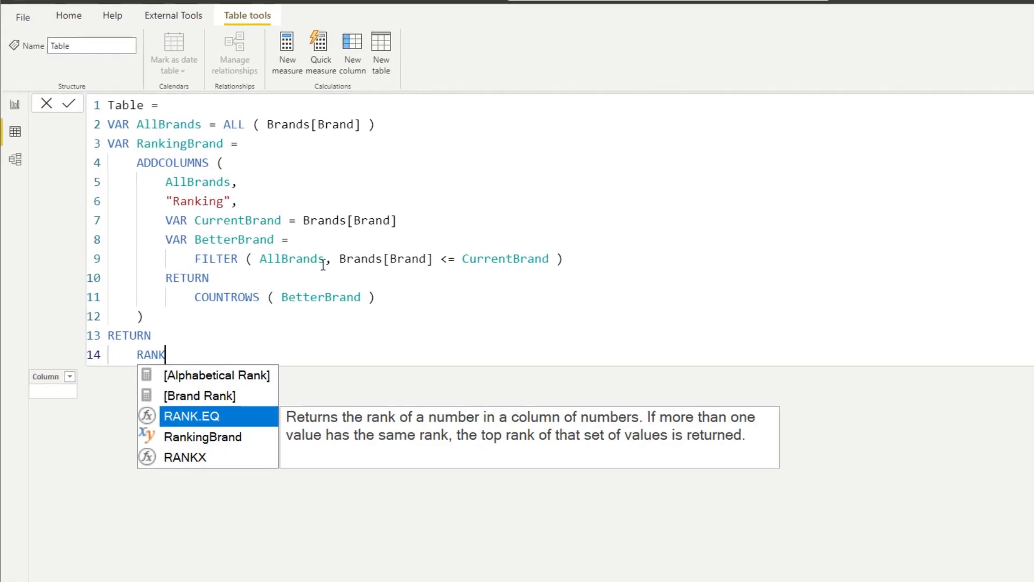
type("ing")
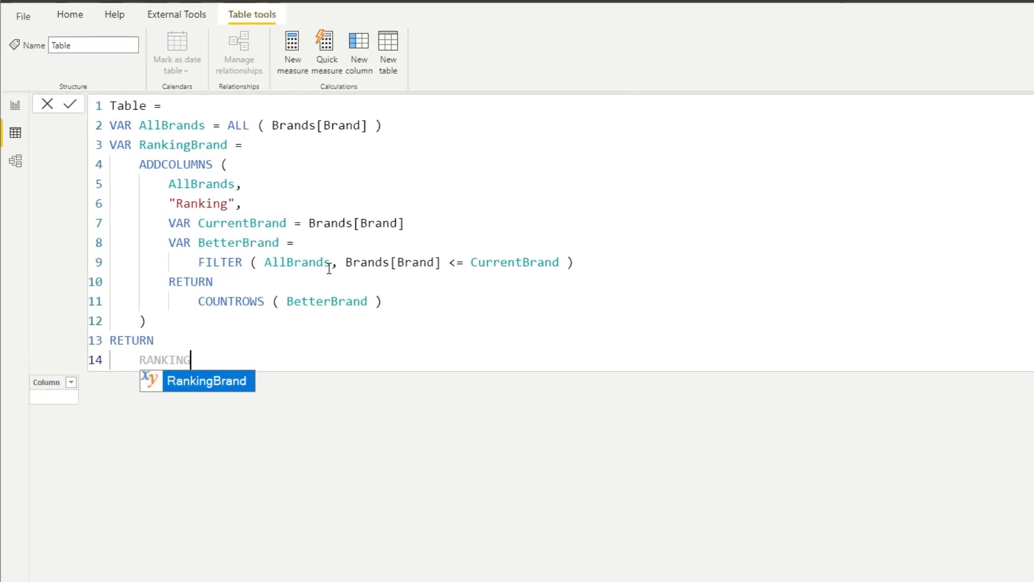
key("Tab")
key("Return")
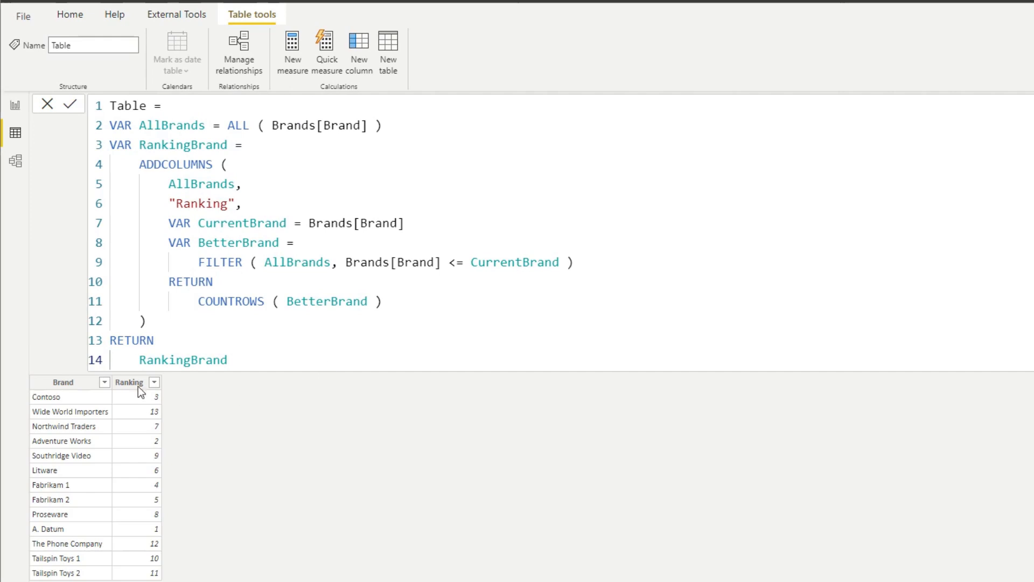
Sort the calculated table by its Ranking column in ascending order.
left_click(154, 382)
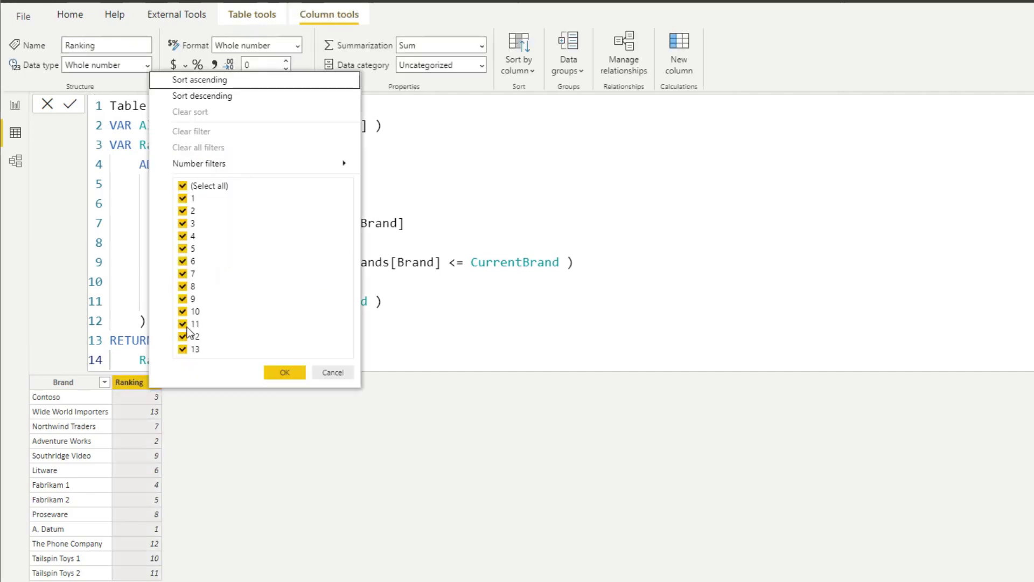
left_click(218, 189)
left_click(218, 189)
left_click(210, 81)
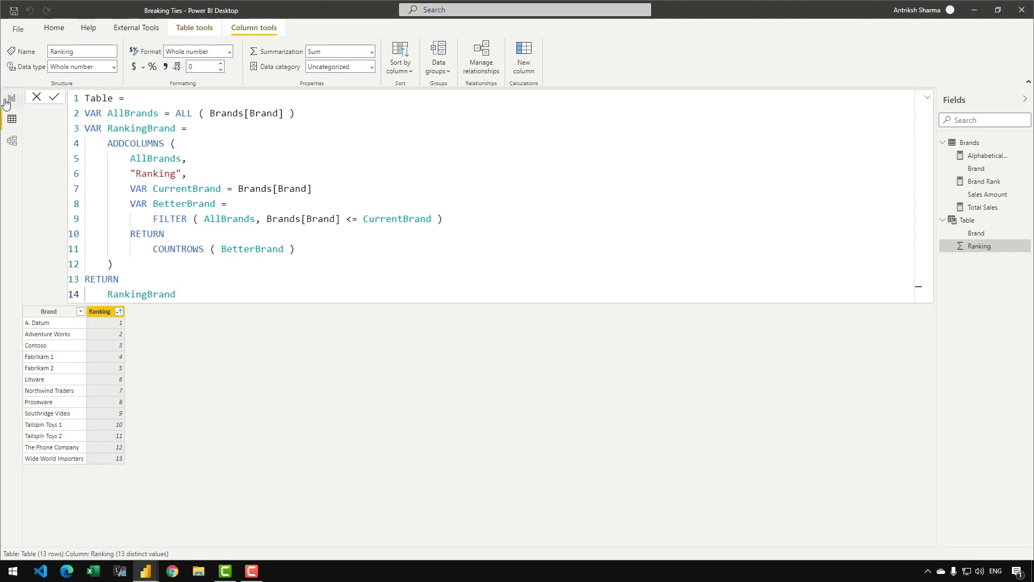
Open the Brand Rank measure in the report view and move RANKX's skipped value argument and DESC onto their own line.
left_click(6, 100)
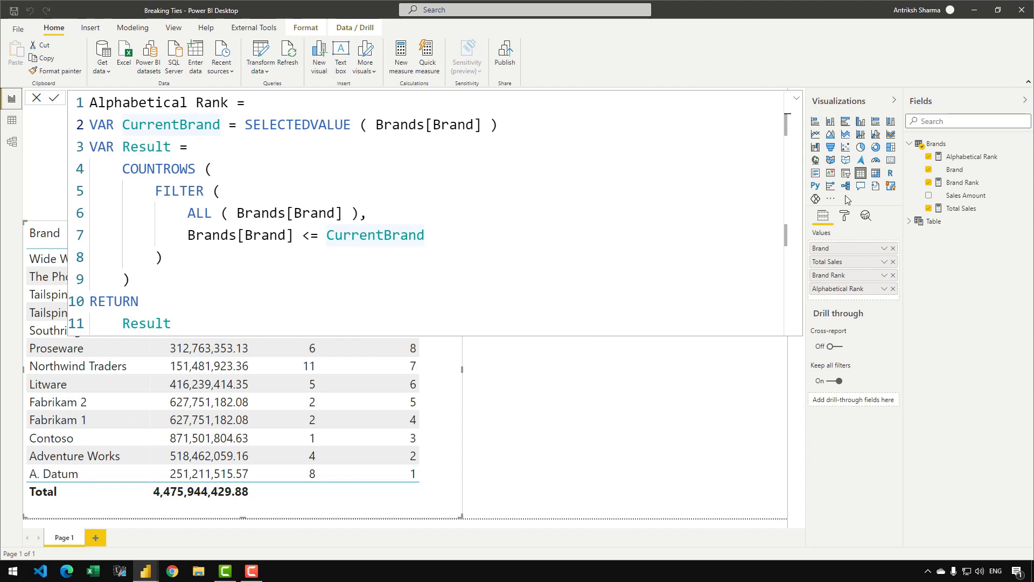
left_click(965, 183)
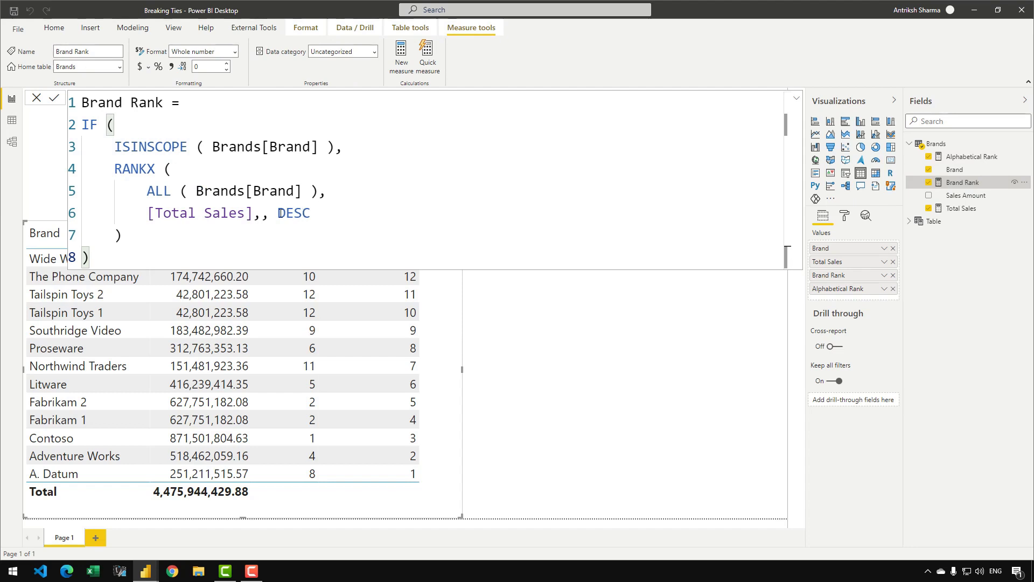
left_click(260, 216)
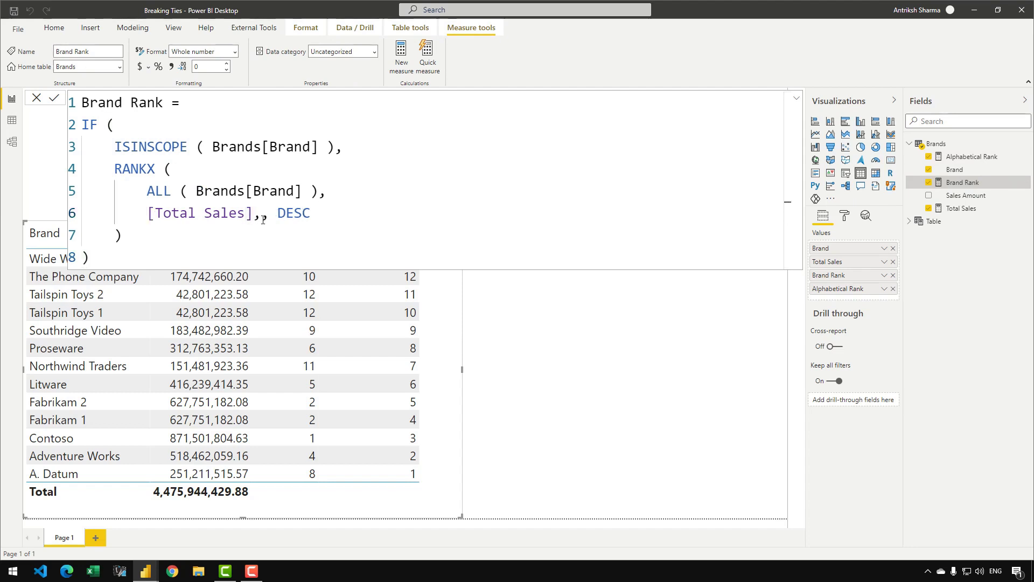
type(",")
key("shift+Return")
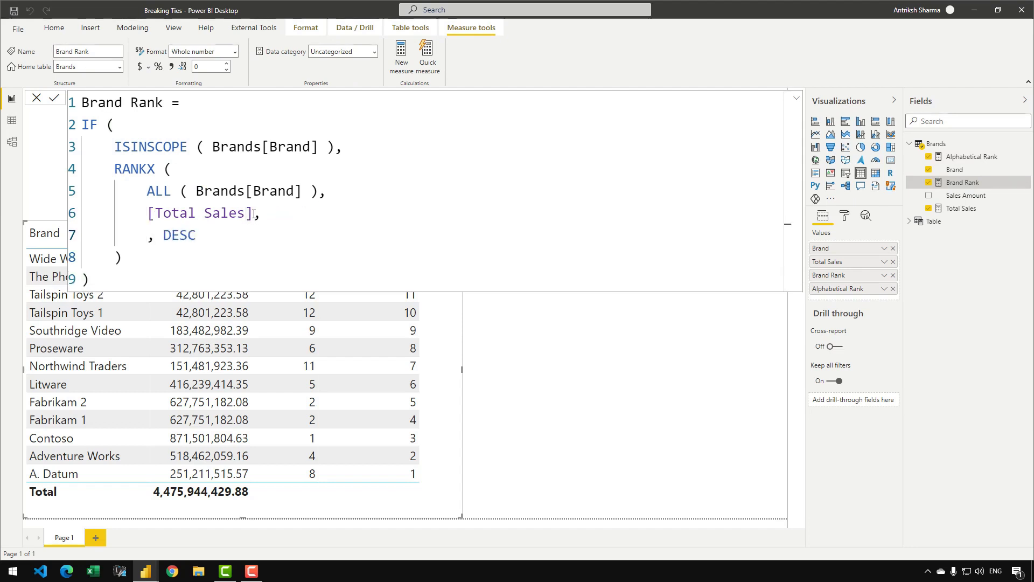
Extend the RANKX expression after [Total Sales] with a plus sign and the start of a DIVIDE function.
left_click(253, 214)
type("+ ")
type("DIV")
key("BackSpace")
key("BackSpace")
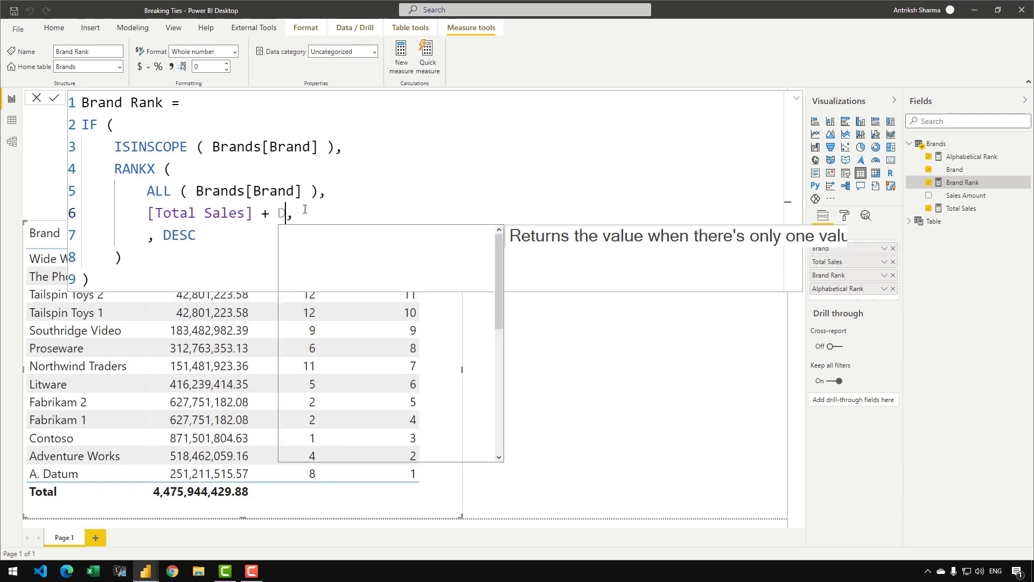
type("IV")
key("Tab")
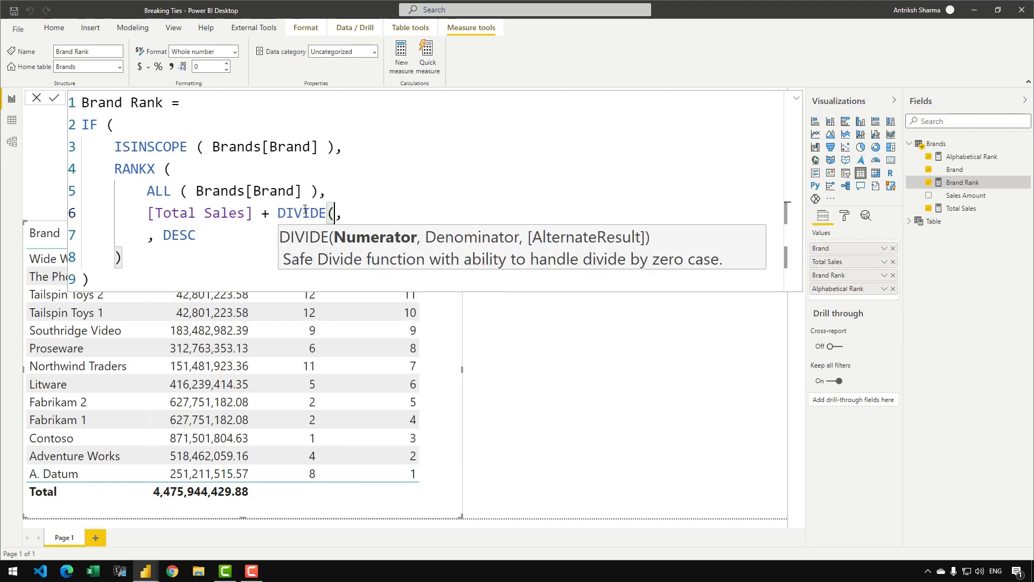
Complete the function as DIVIDE ( [Alphabetical Rank], 100 ) and end the RANKX expression with a comma.
key("BackSpace")
type("( [Al")
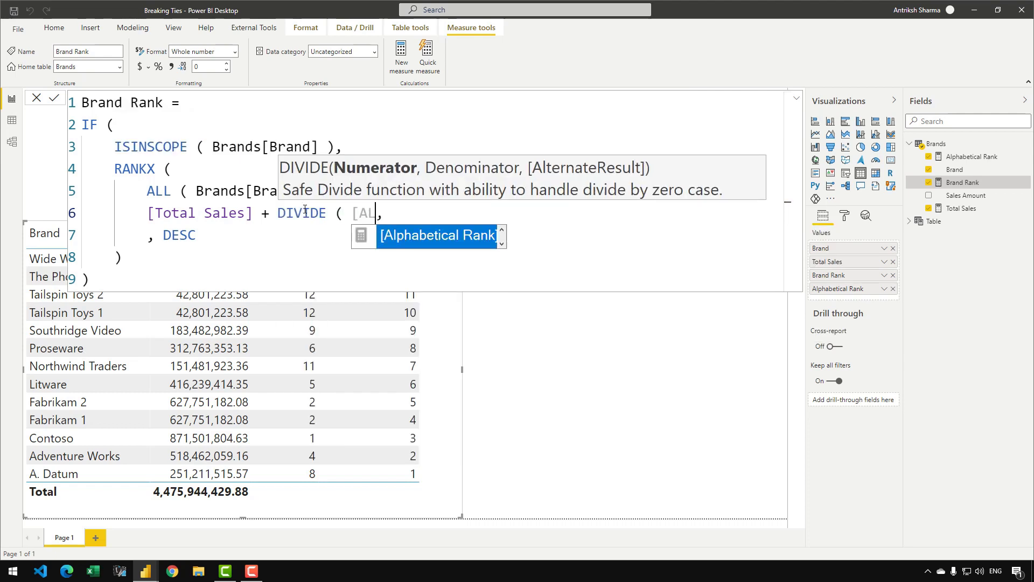
key("Tab")
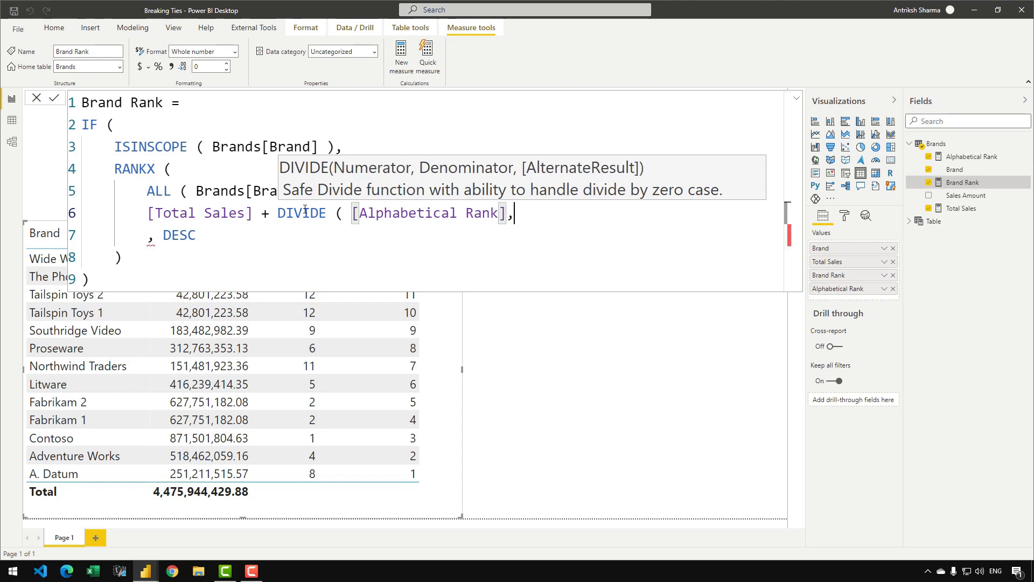
key("Right")
type("100 )")
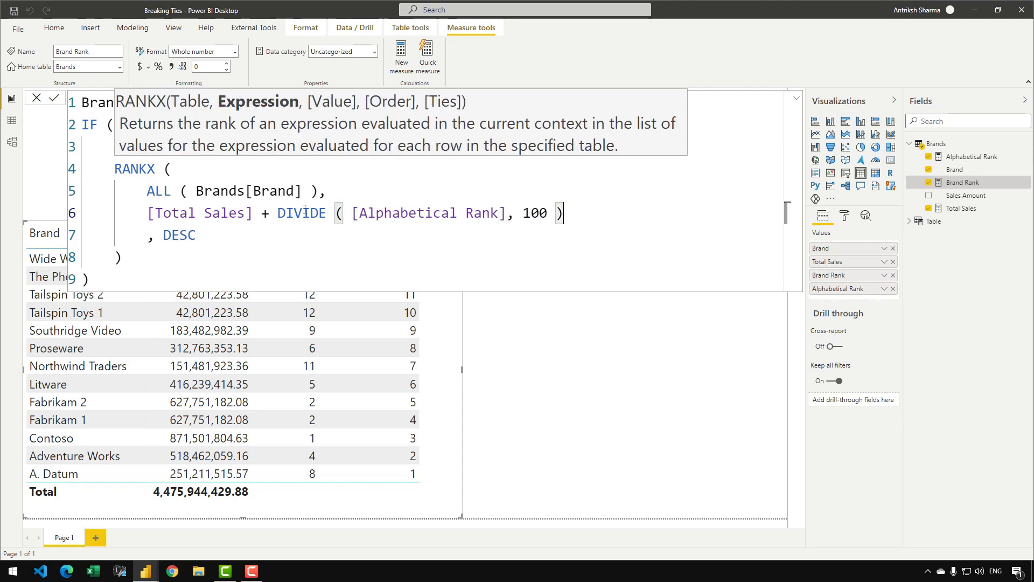
type(",")
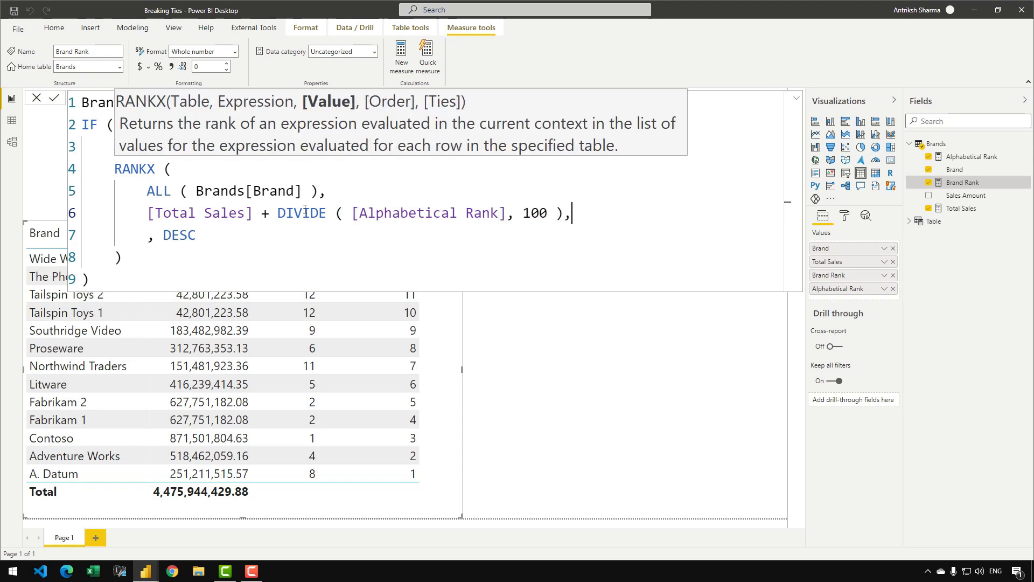
Commit the Brand Rank measure, collapse the formula, and sort the table visual by Brand Rank in descending order.
left_click(54, 101)
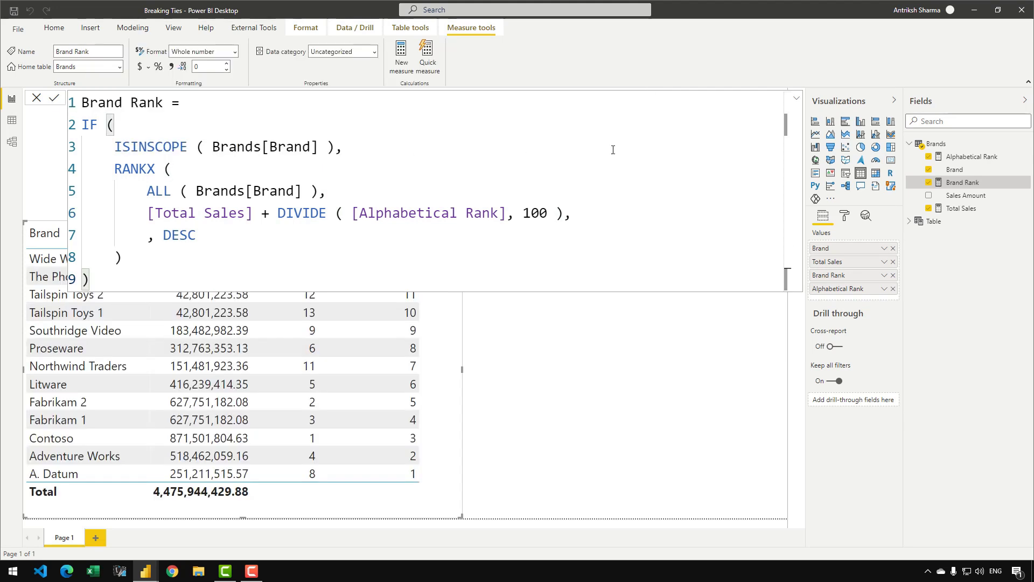
left_click(797, 98)
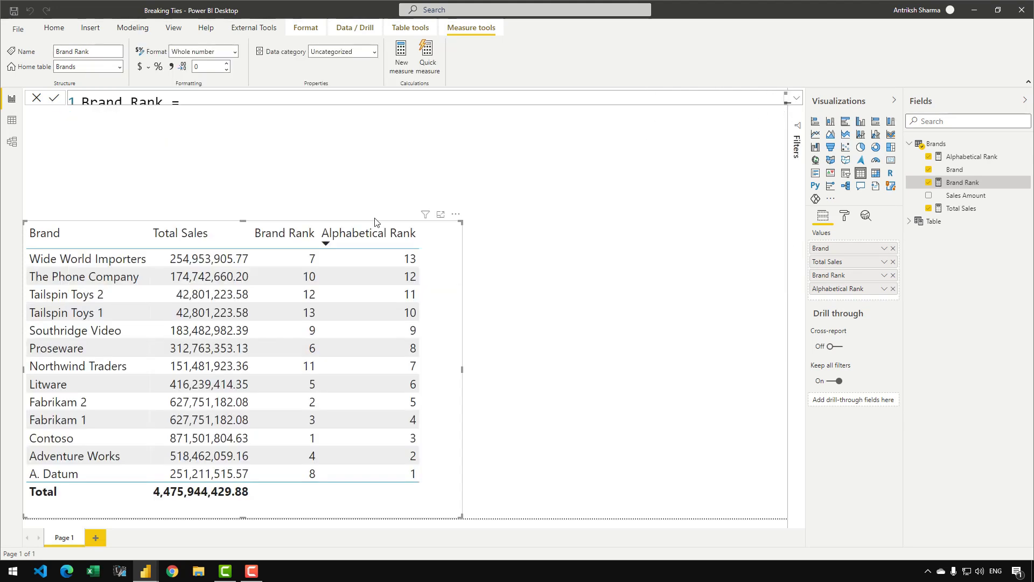
left_click(300, 237)
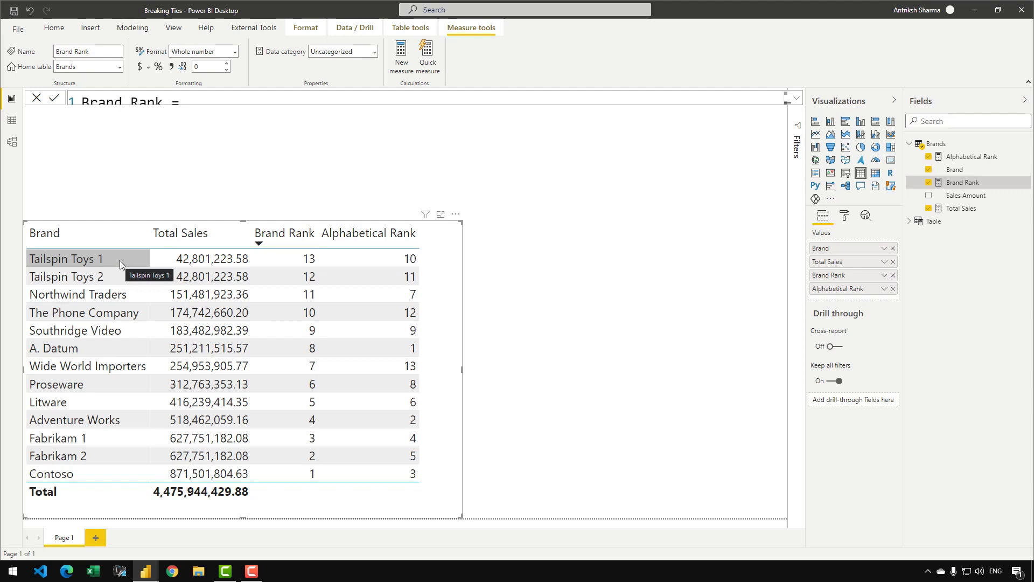
Change the Alphabetical Rank measure's filter condition to Brands[Brand] >= CurrentBrand and commit it.
left_click(796, 99)
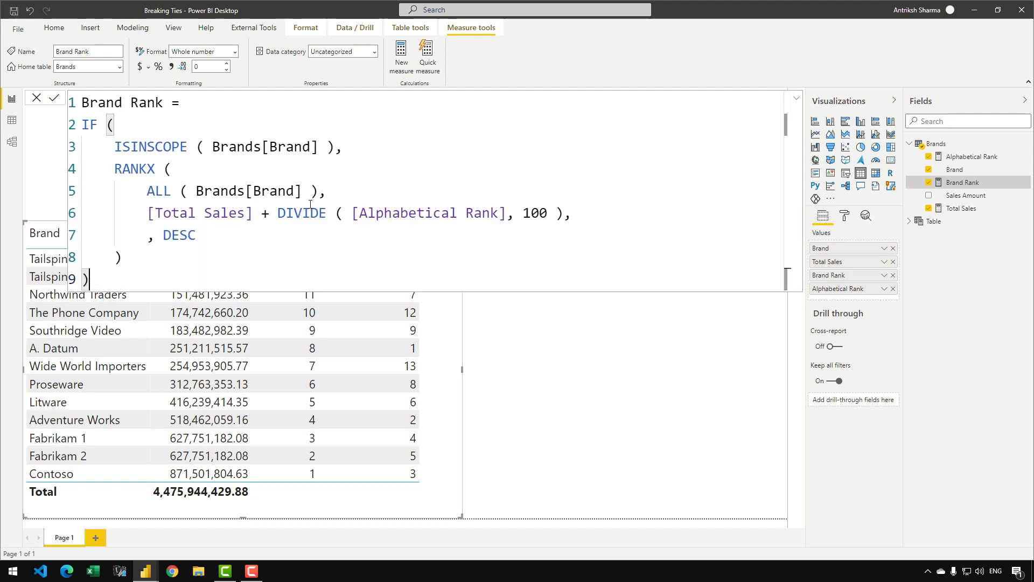
left_click(967, 157)
left_click_drag(311, 235, 302, 237)
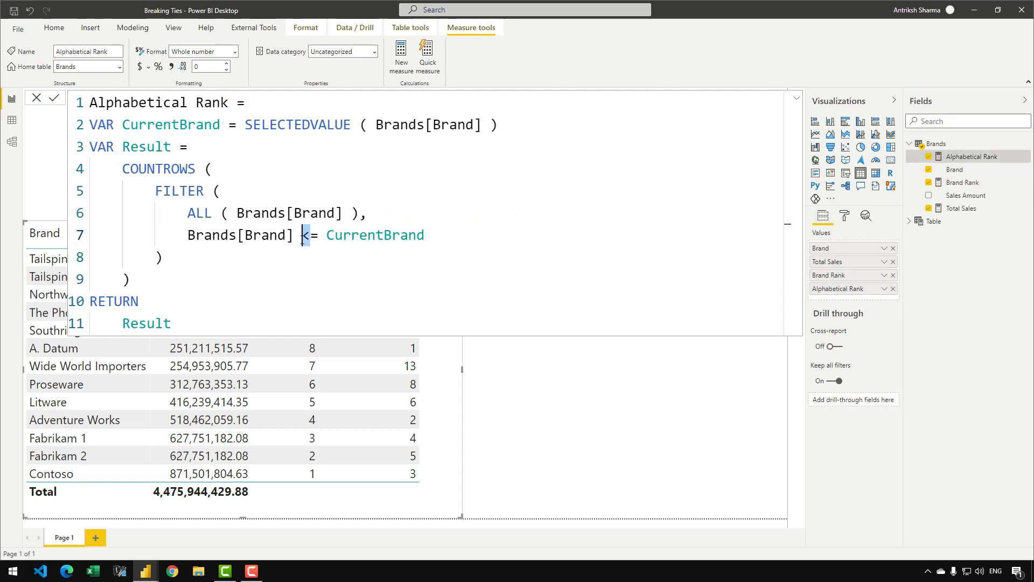
type(">")
key("Return")
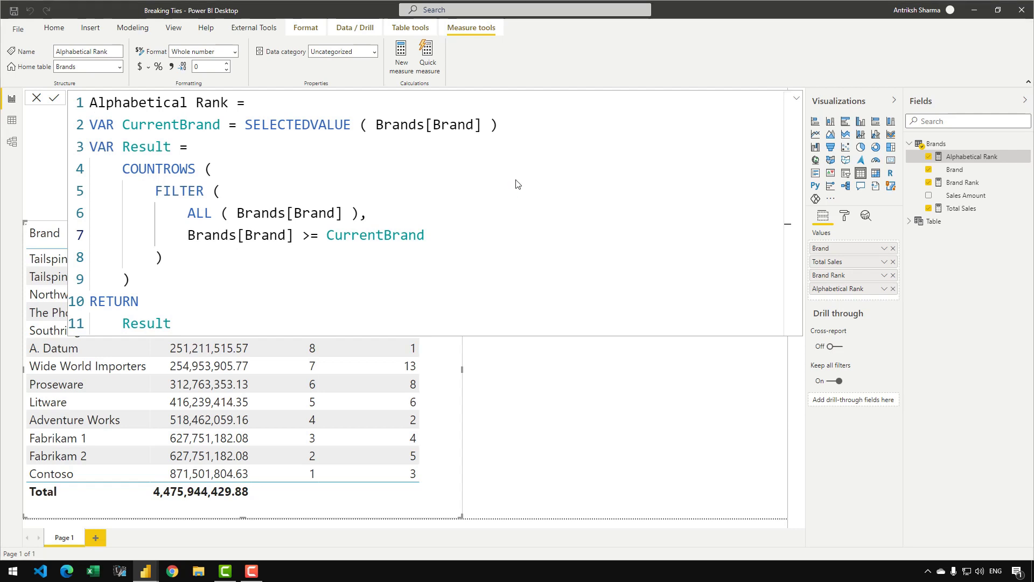
Collapse the formula, sort the table visual by Brand Rank in ascending order, and deselect the visual.
left_click(797, 98)
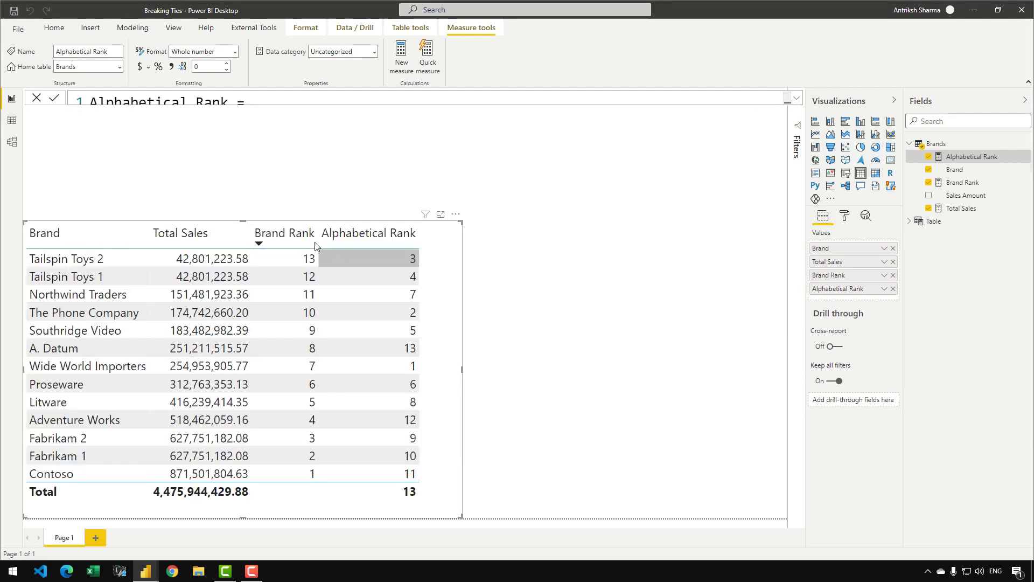
left_click(287, 235)
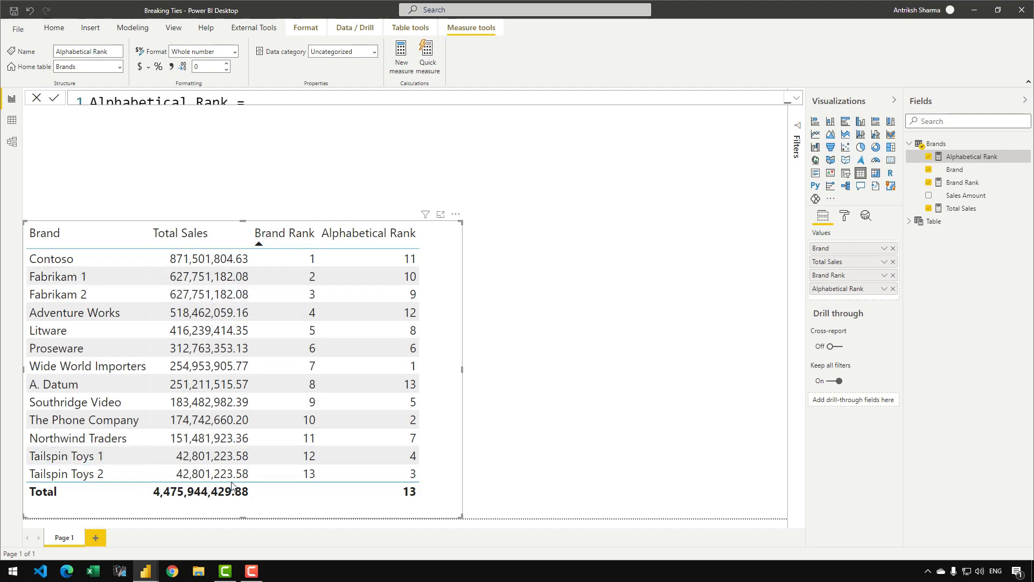
left_click(641, 420)
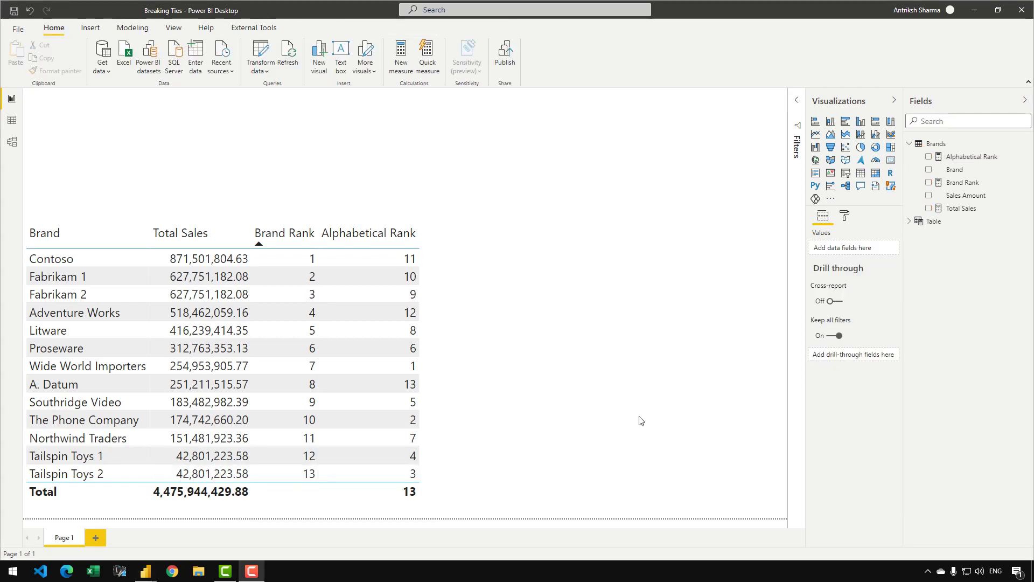